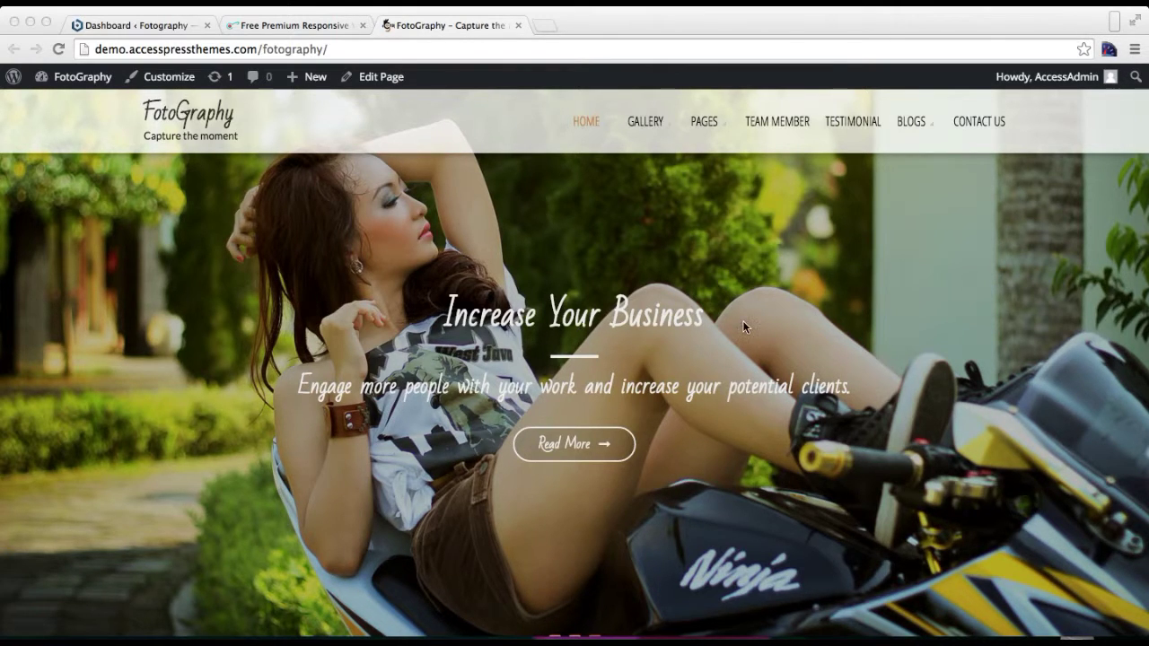
Scroll through the FotoGraphy page to review its layout
scroll(784, 393, down, 5)
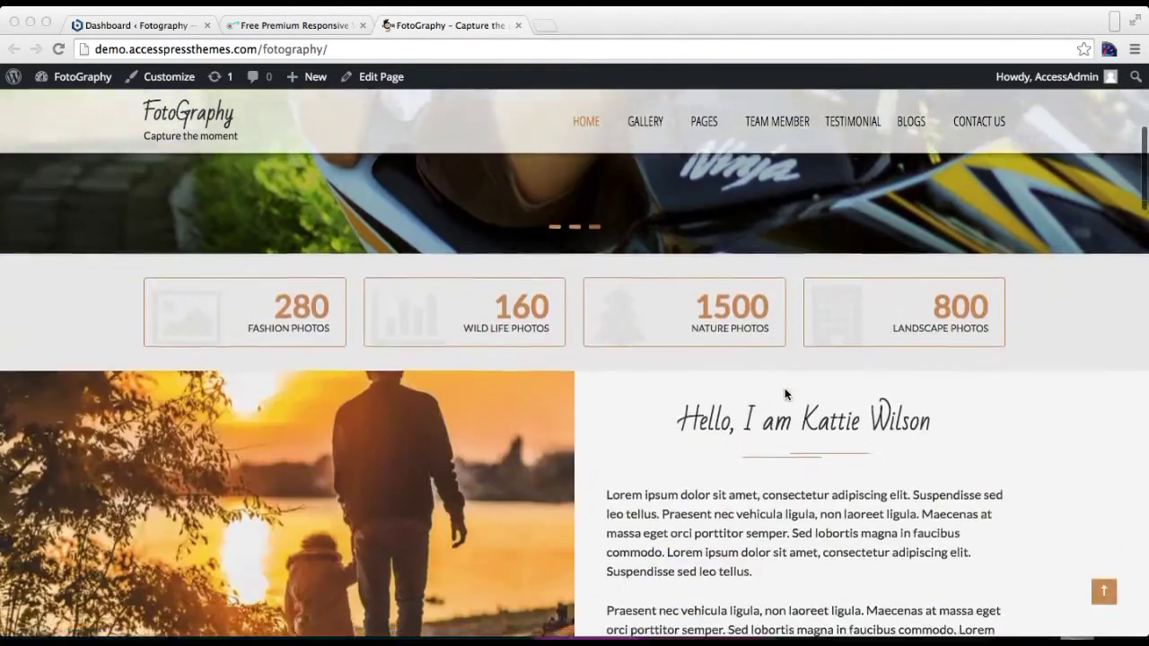
scroll(784, 393, down, 20)
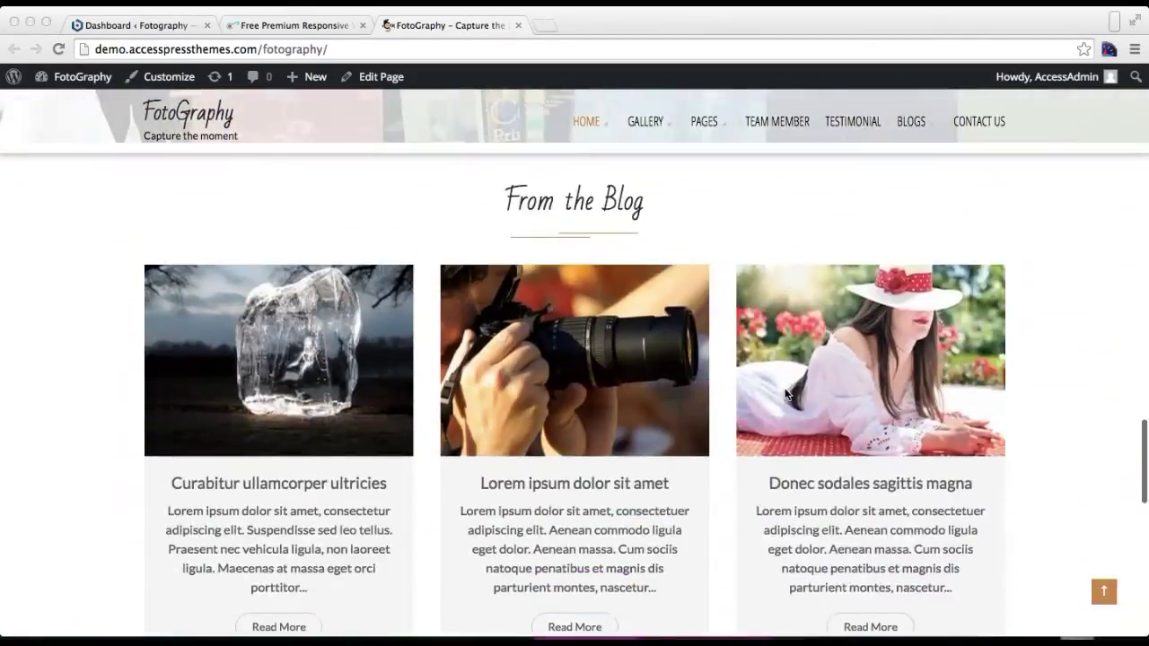
scroll(785, 393, down, 5)
scroll(785, 393, up, 20)
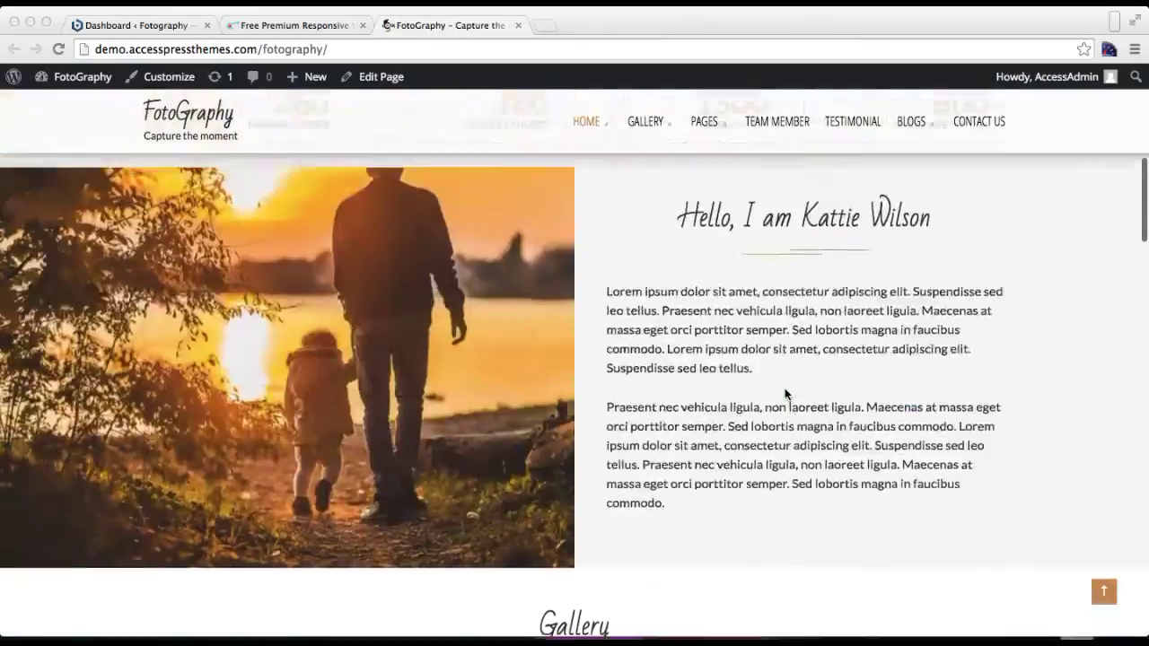
scroll(784, 393, up, 5)
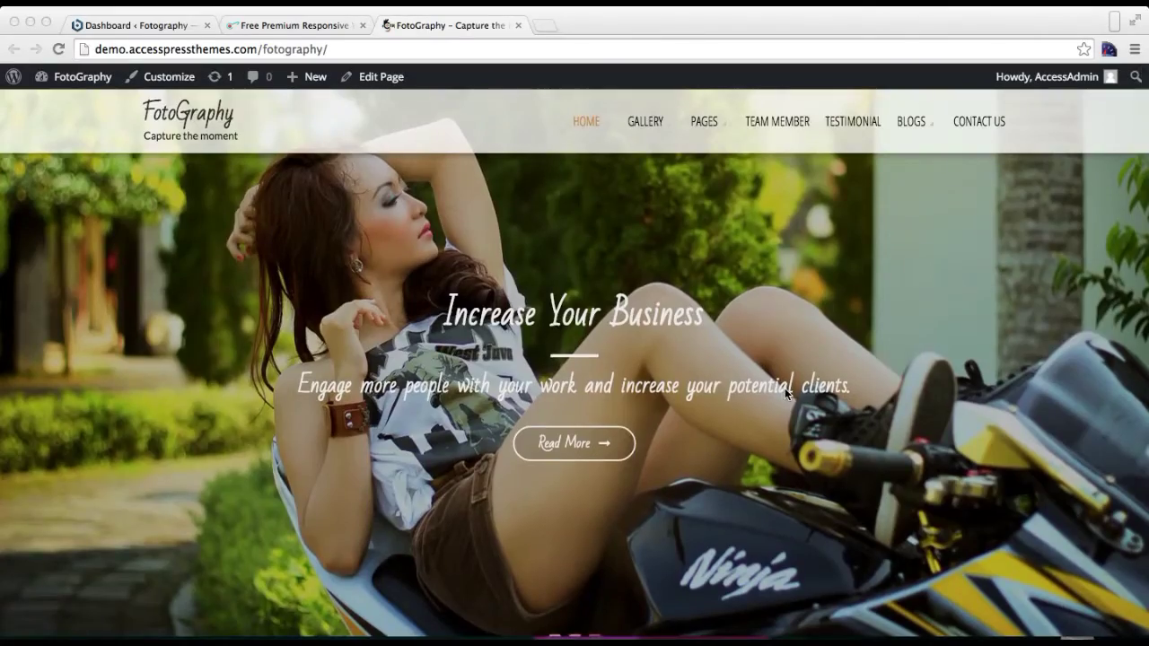
scroll(785, 393, down, 15)
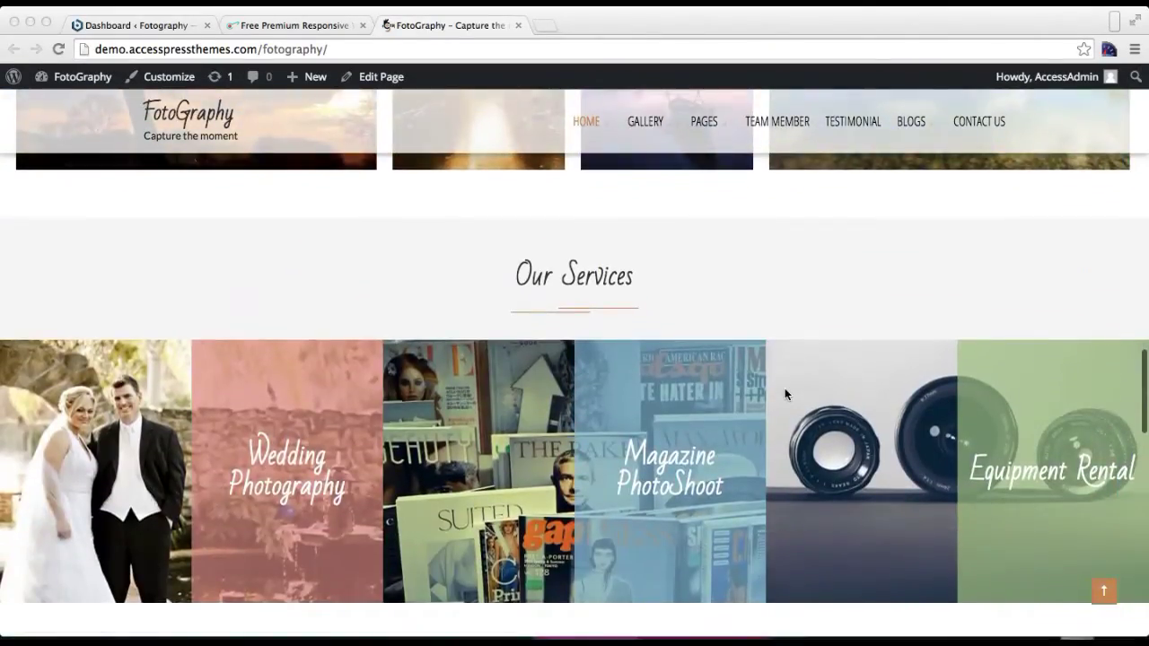
scroll(785, 393, up, 10)
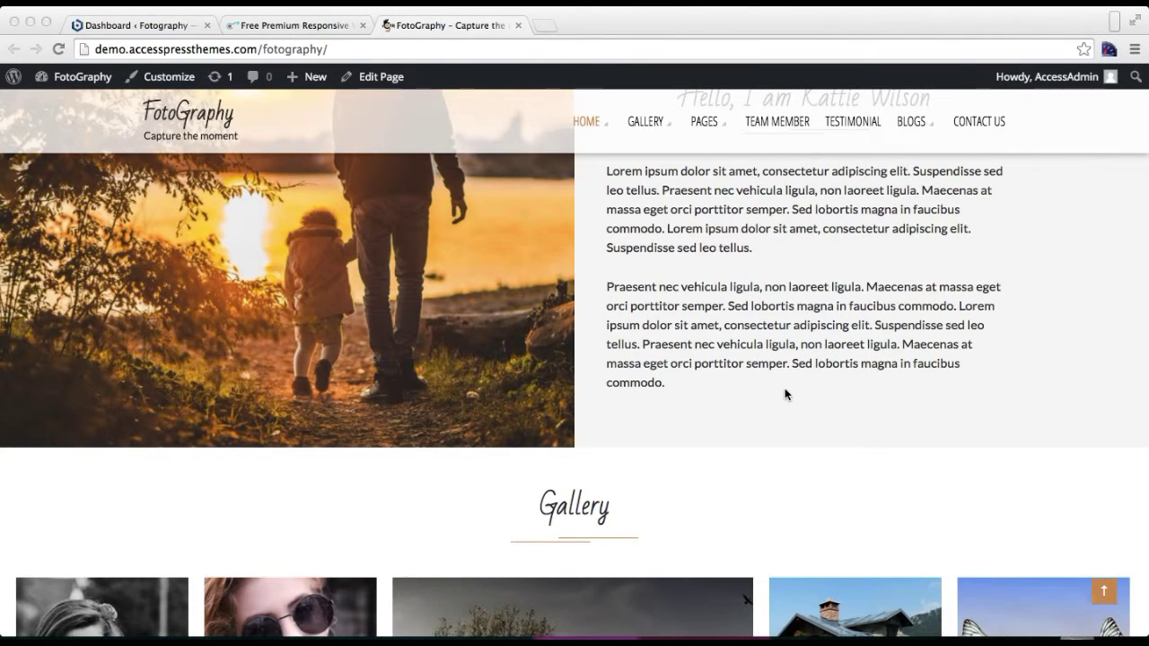
scroll(628, 348, up, 10)
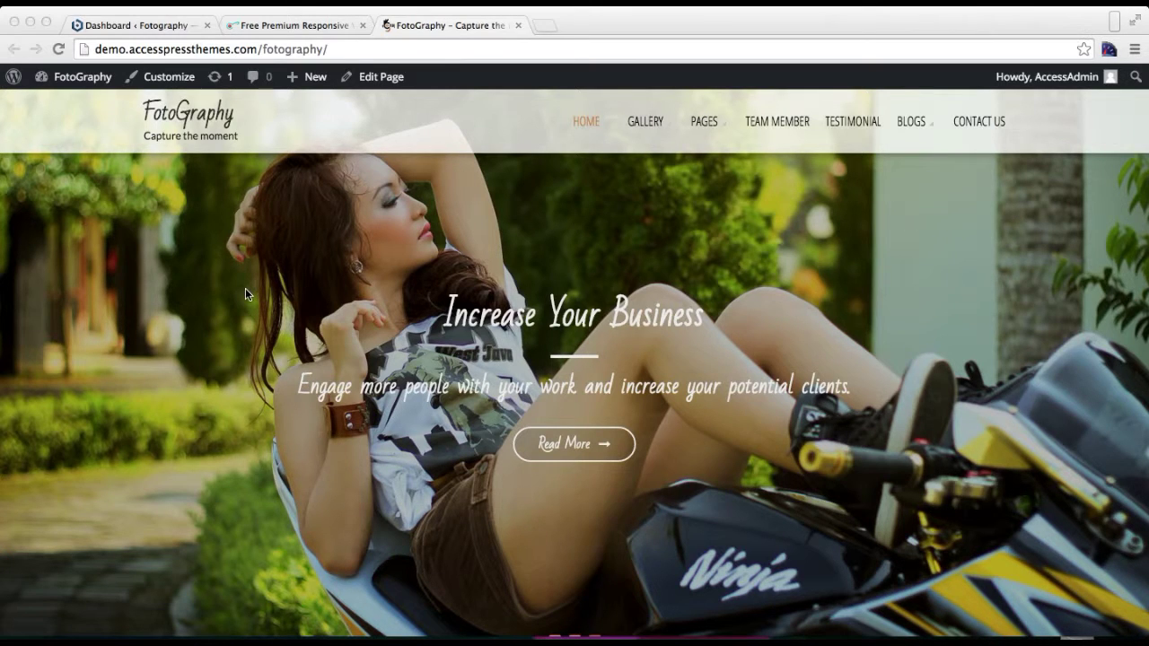
Open the Customizer's Basic Settings > Webpage Layout options in a new tab
click(135, 32)
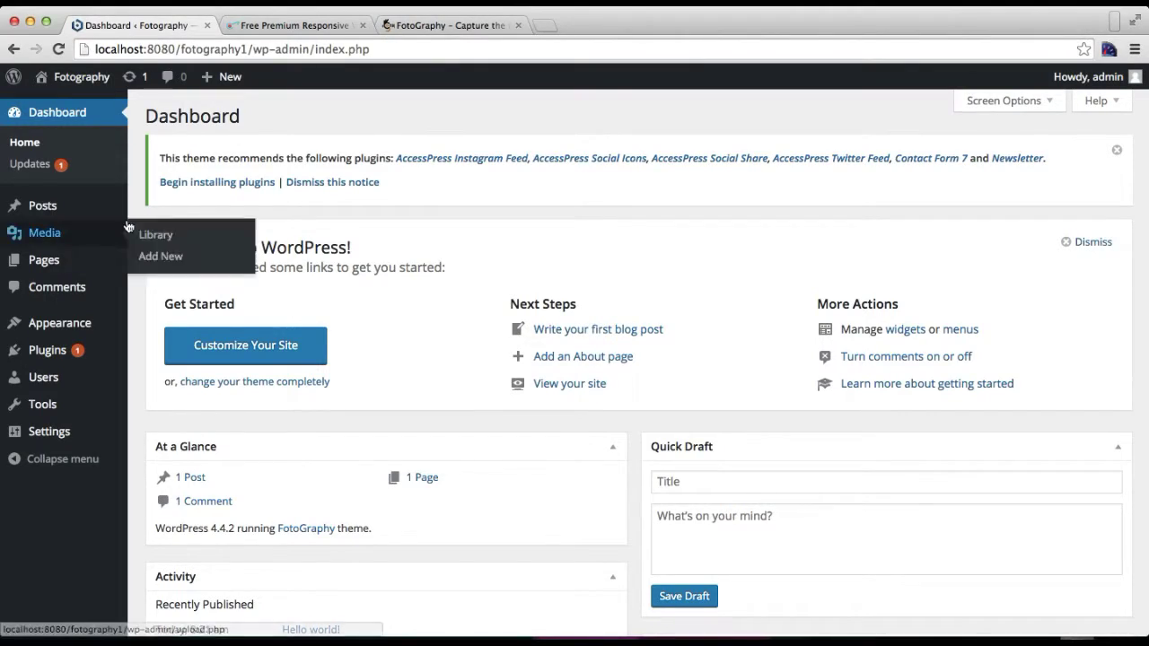
mouse_move(68, 335)
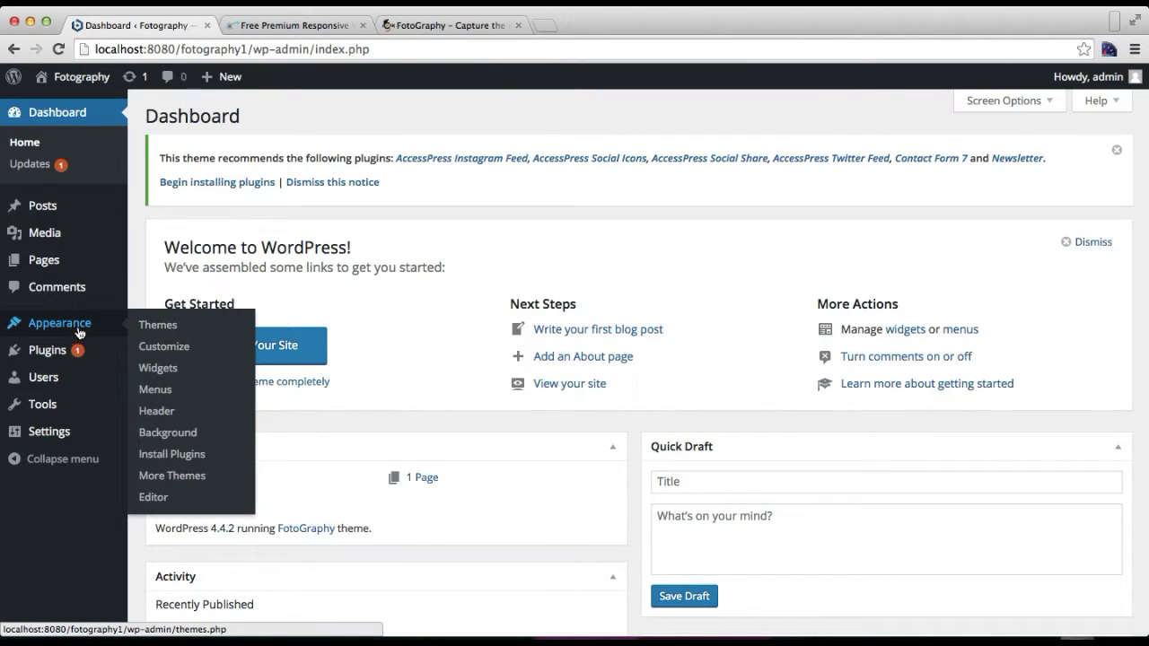
right_click(172, 352)
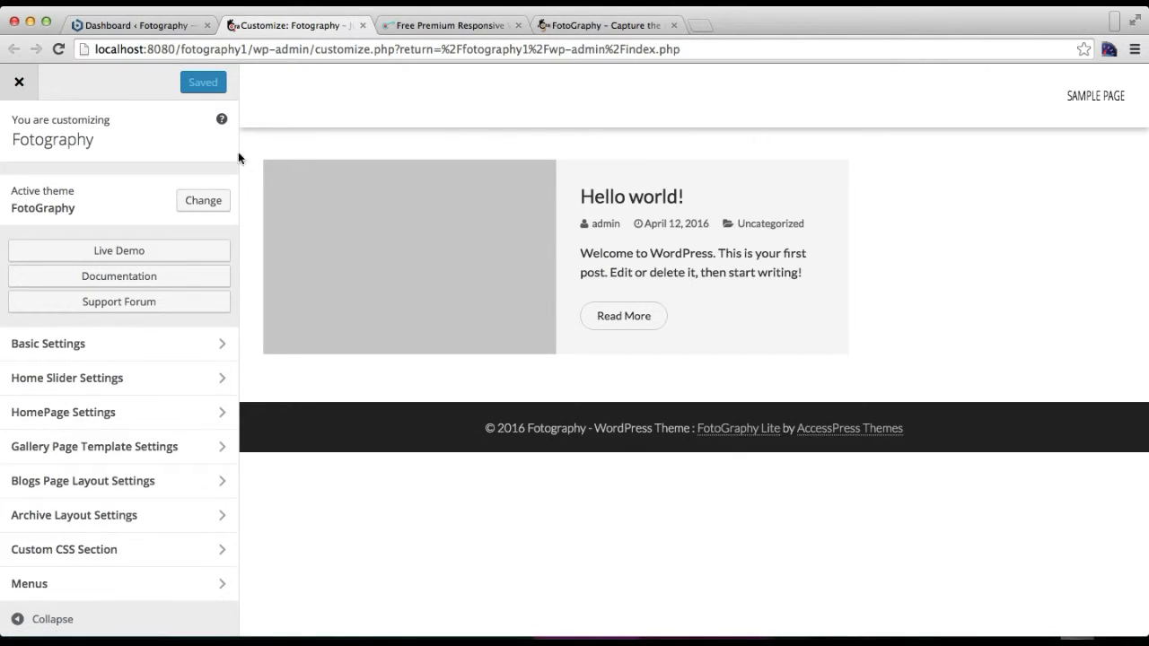
click(105, 349)
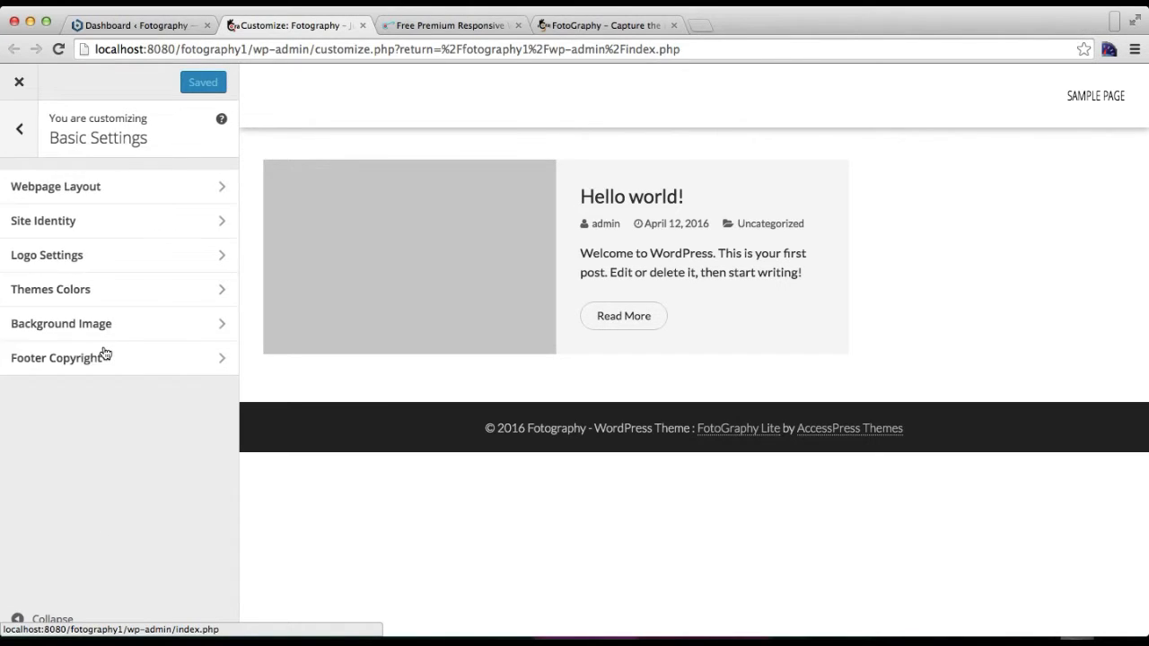
click(111, 198)
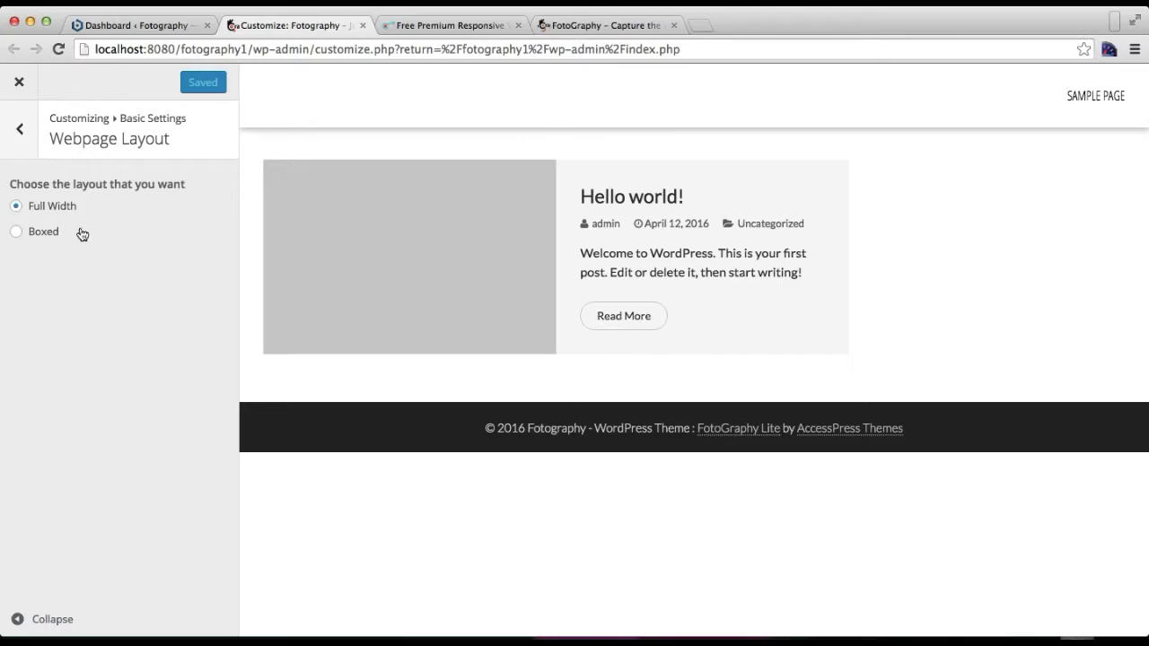
Scroll the FotoGraphy demo site to compare its page layout
click(563, 27)
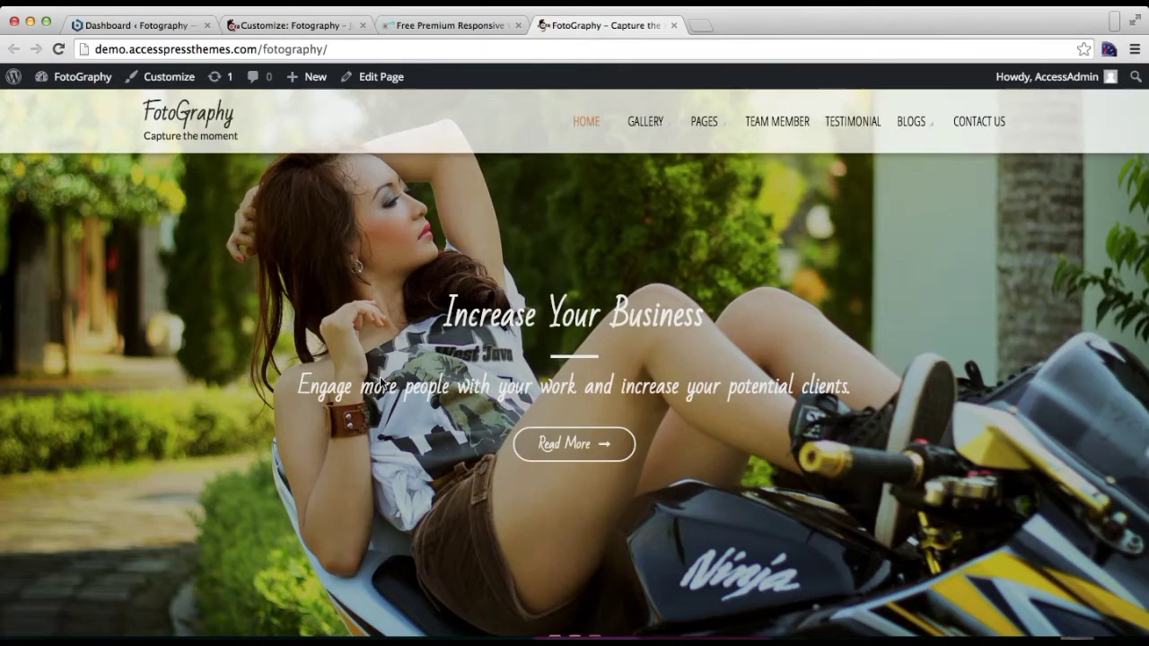
scroll(404, 397, down, 5)
scroll(404, 396, down, 8)
scroll(404, 395, up, 12)
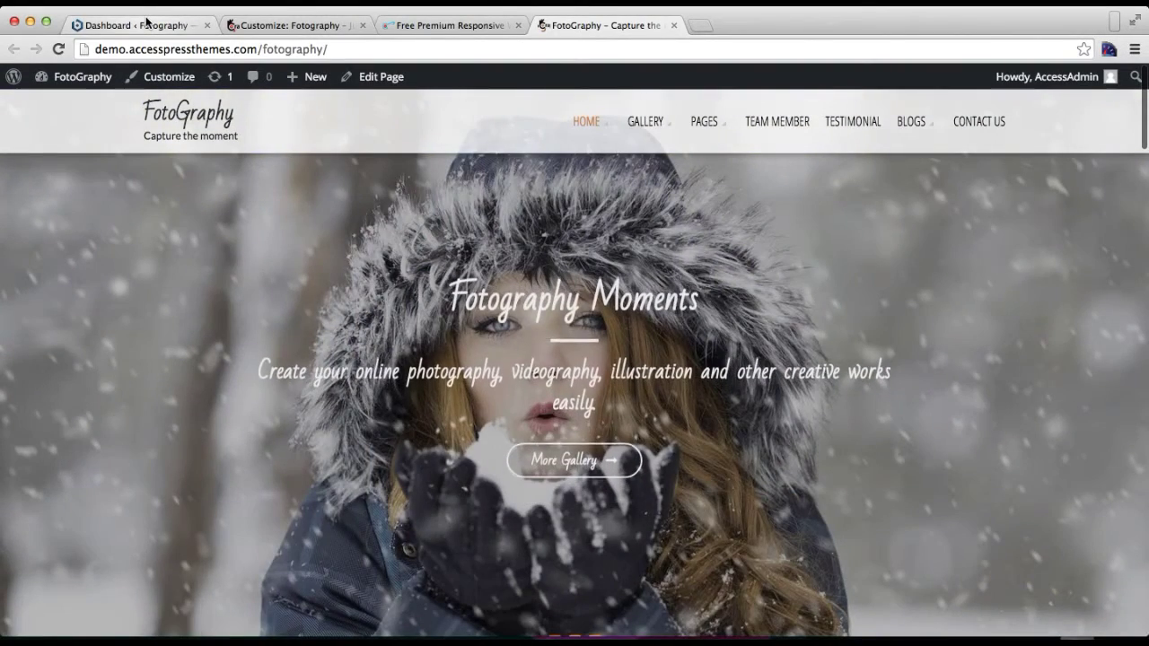
Set the Webpage Layout to Boxed and publish it
click(139, 27)
click(264, 27)
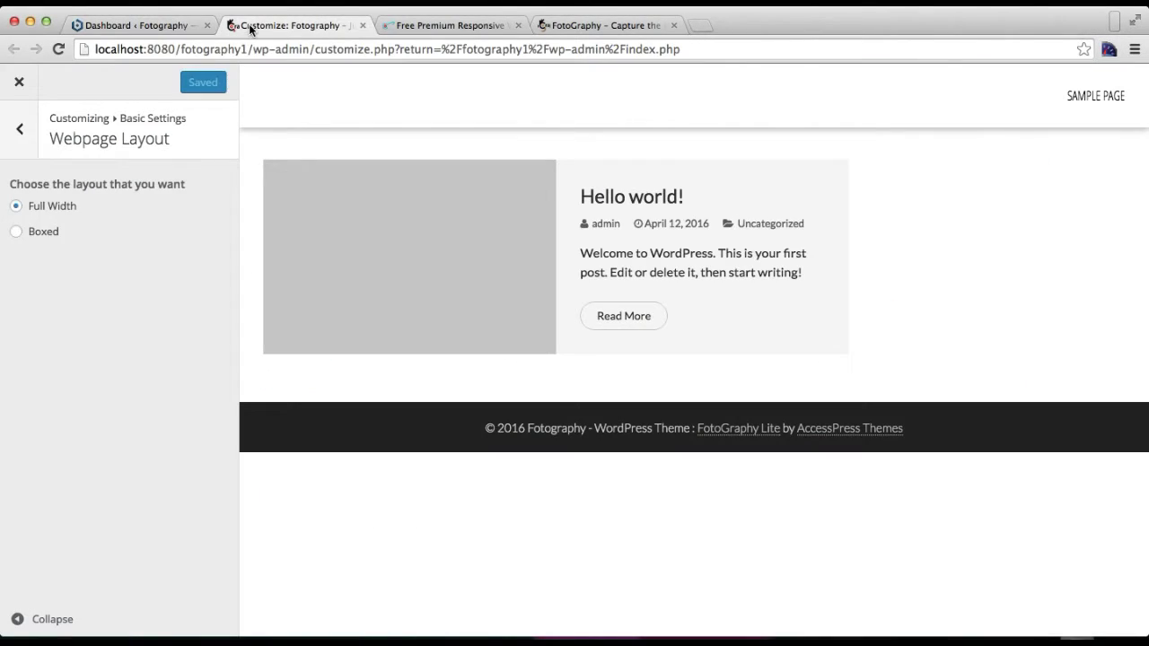
click(16, 233)
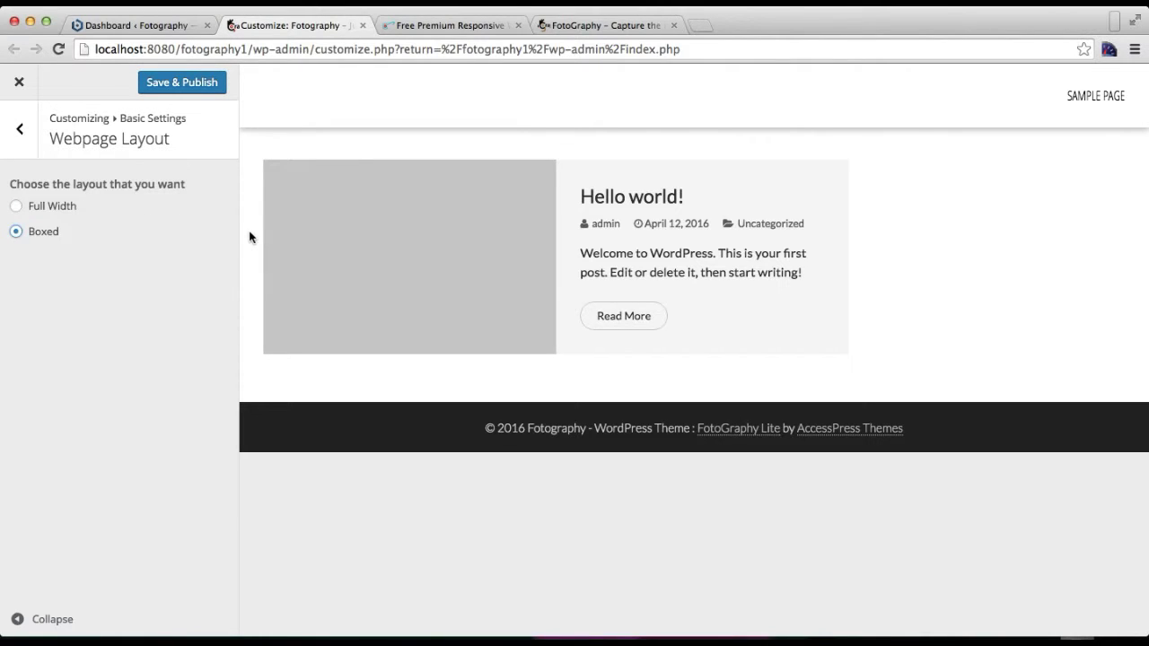
click(163, 83)
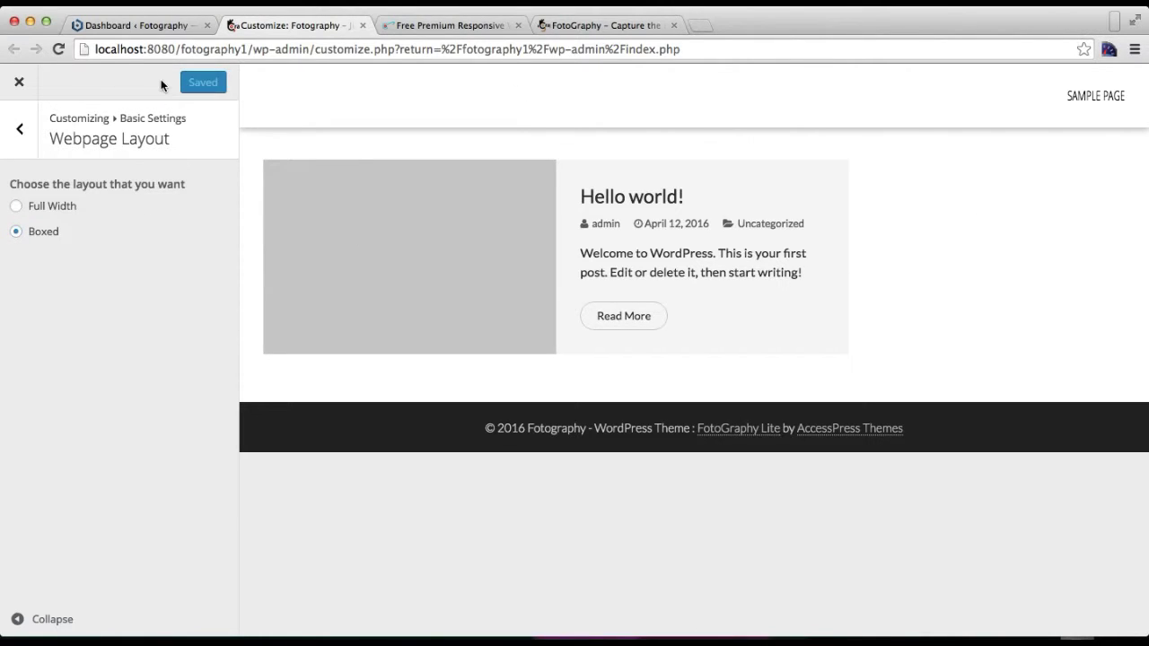
click(129, 24)
View the live front page with the Boxed layout in a new tab, then return to the Customizer
mouse_move(56, 90)
right_click(60, 116)
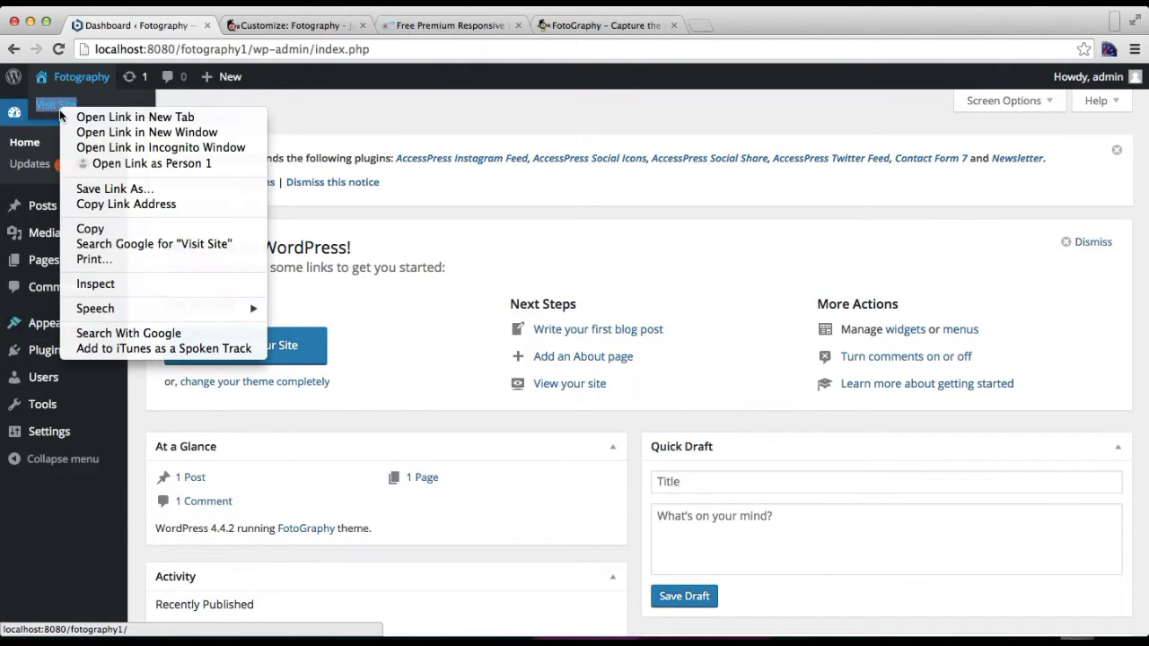
click(99, 116)
click(296, 25)
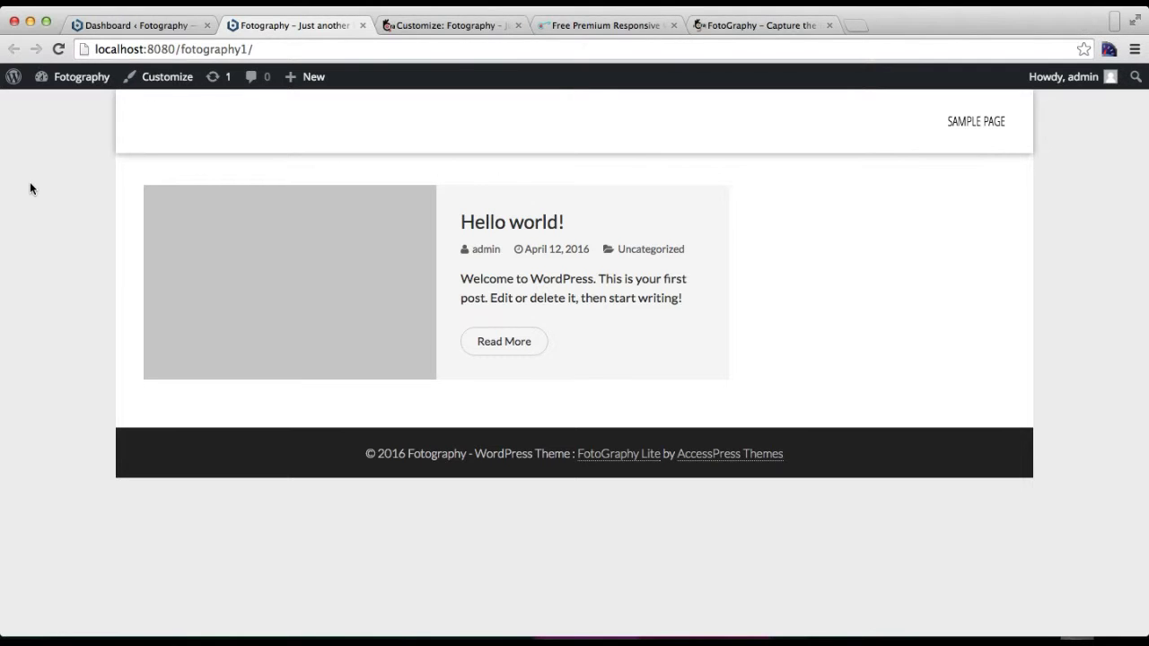
click(171, 25)
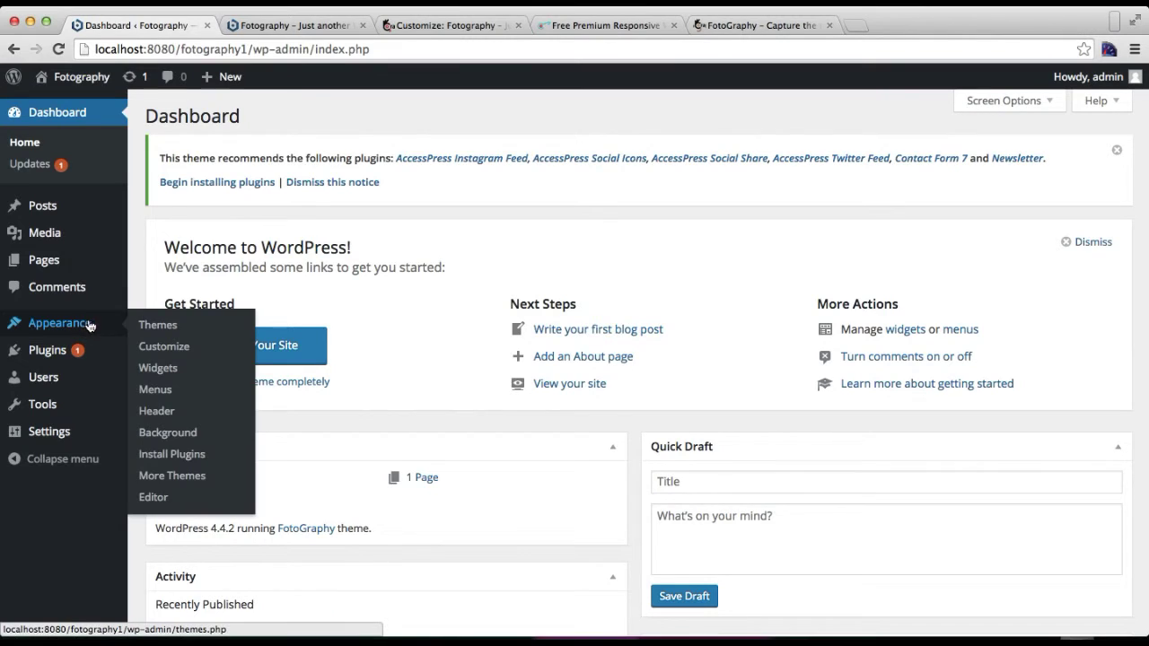
click(414, 25)
Open the Site Identity settings and select the site title text
drag(415, 25, 257, 25)
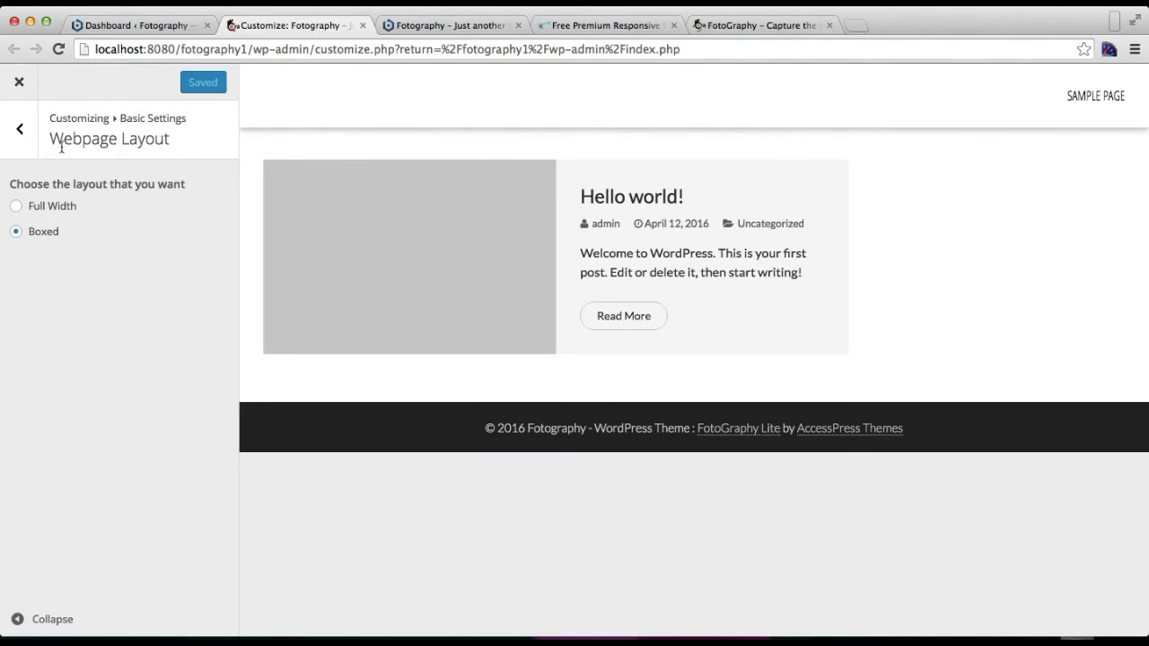
click(21, 140)
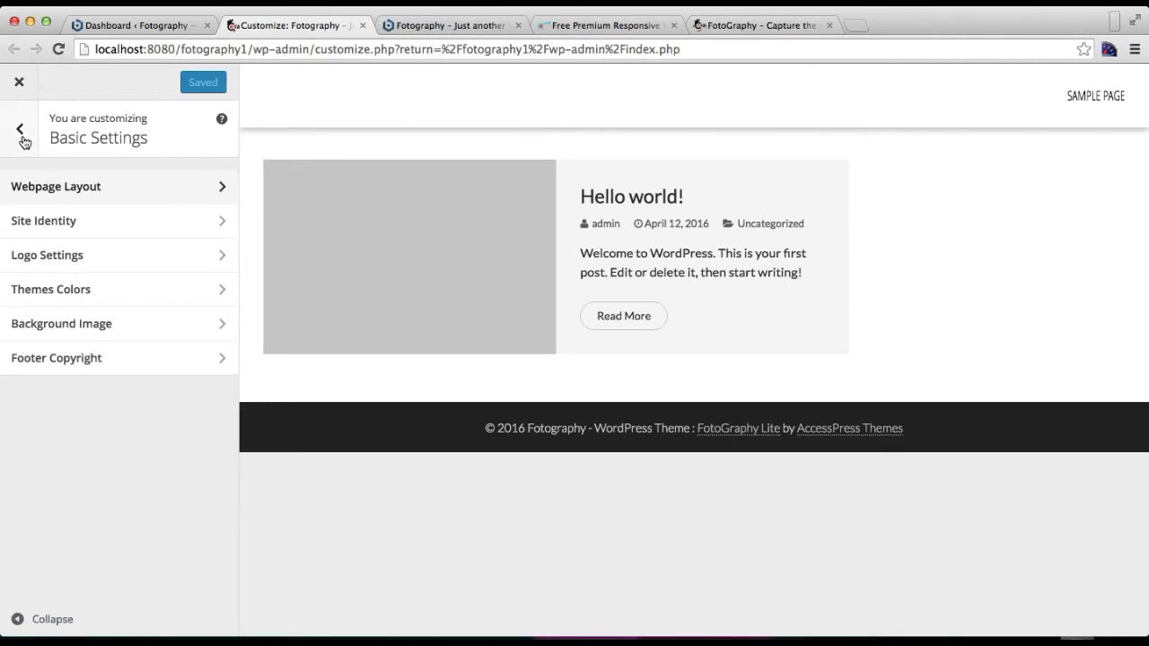
click(58, 228)
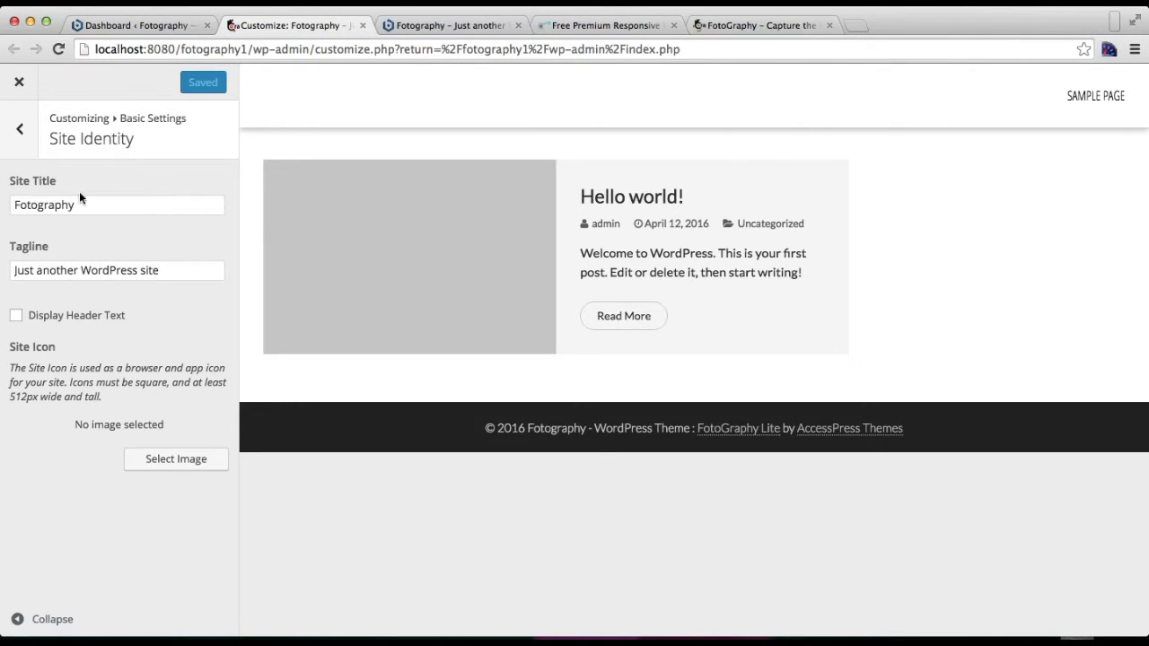
drag(84, 205, 2, 206)
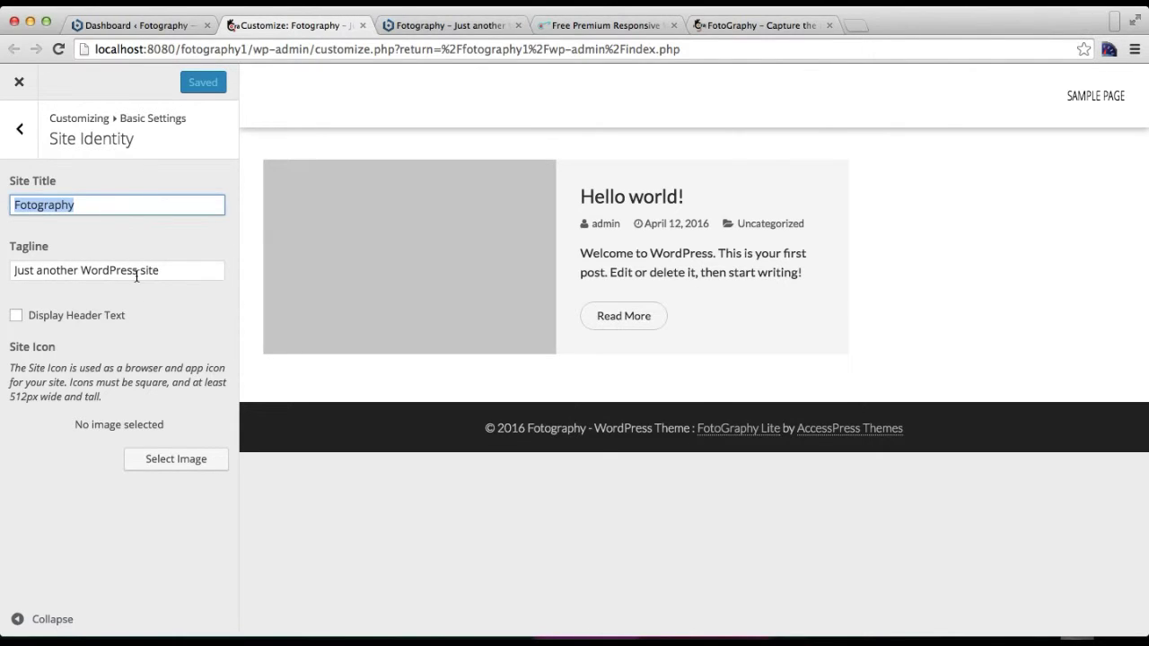
Enable Display Header Text after toggling it to compare, and open the Site Icon media library
click(166, 322)
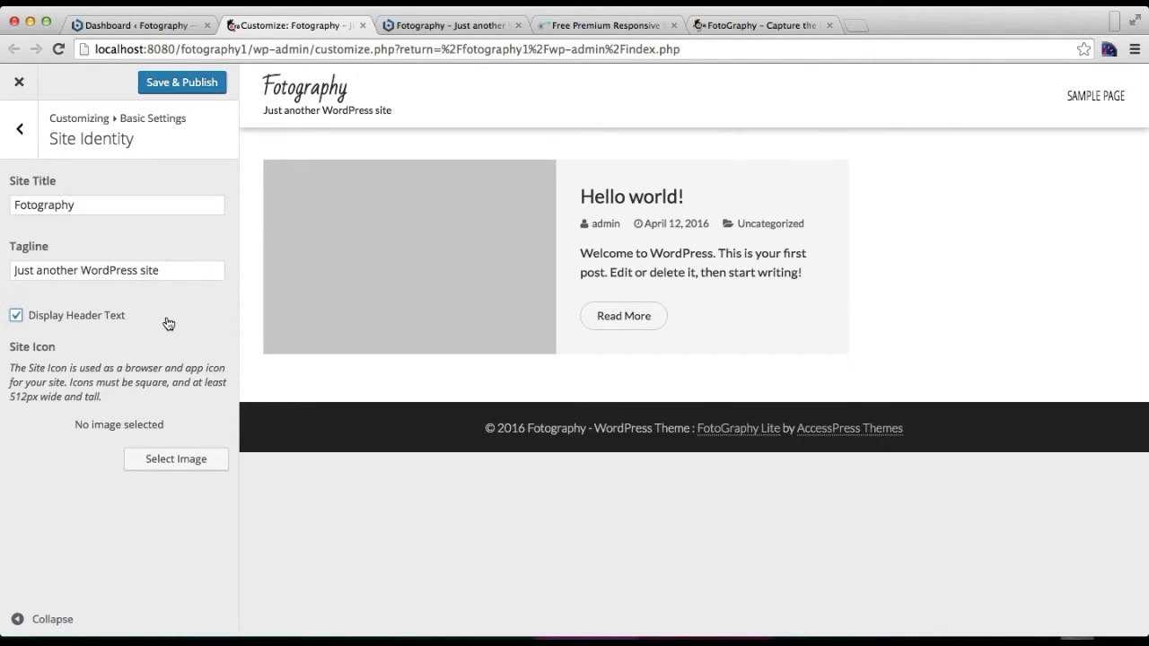
click(16, 316)
click(16, 316)
click(17, 316)
click(17, 316)
click(159, 459)
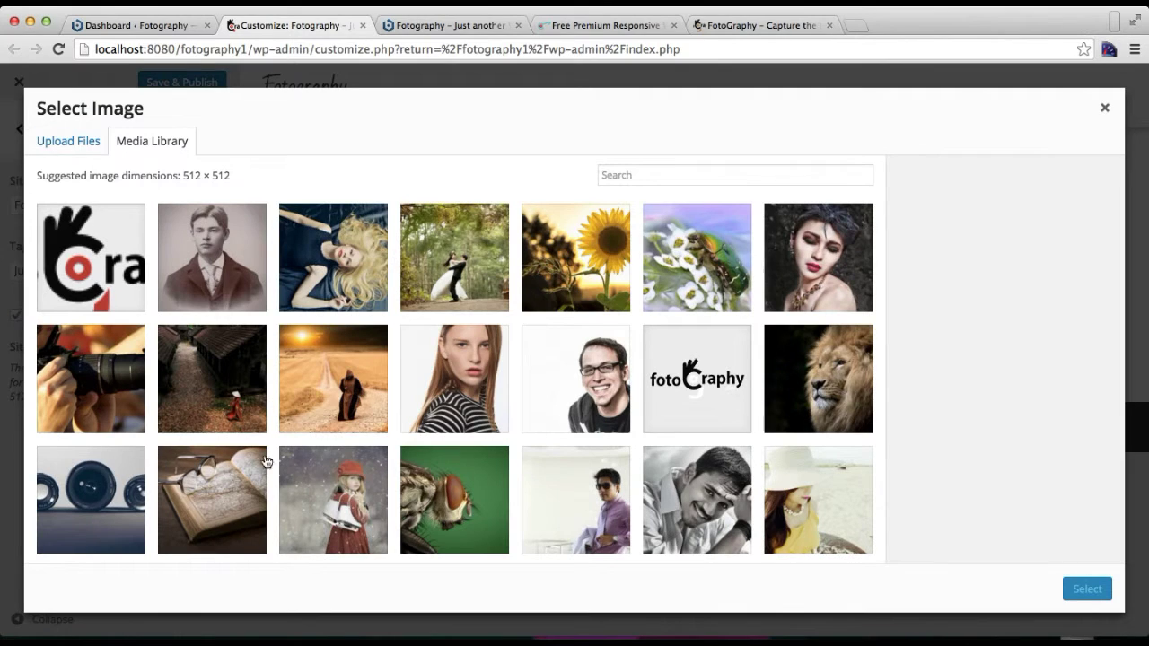
Set the circular logo image as the site icon and publish
click(103, 274)
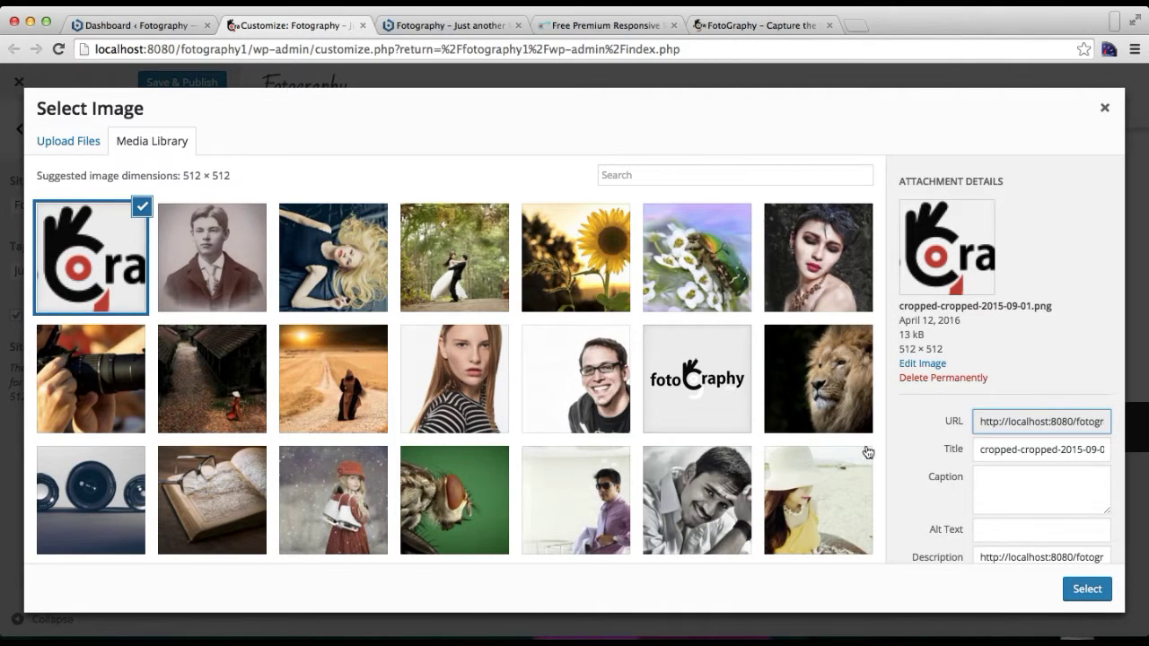
click(1092, 595)
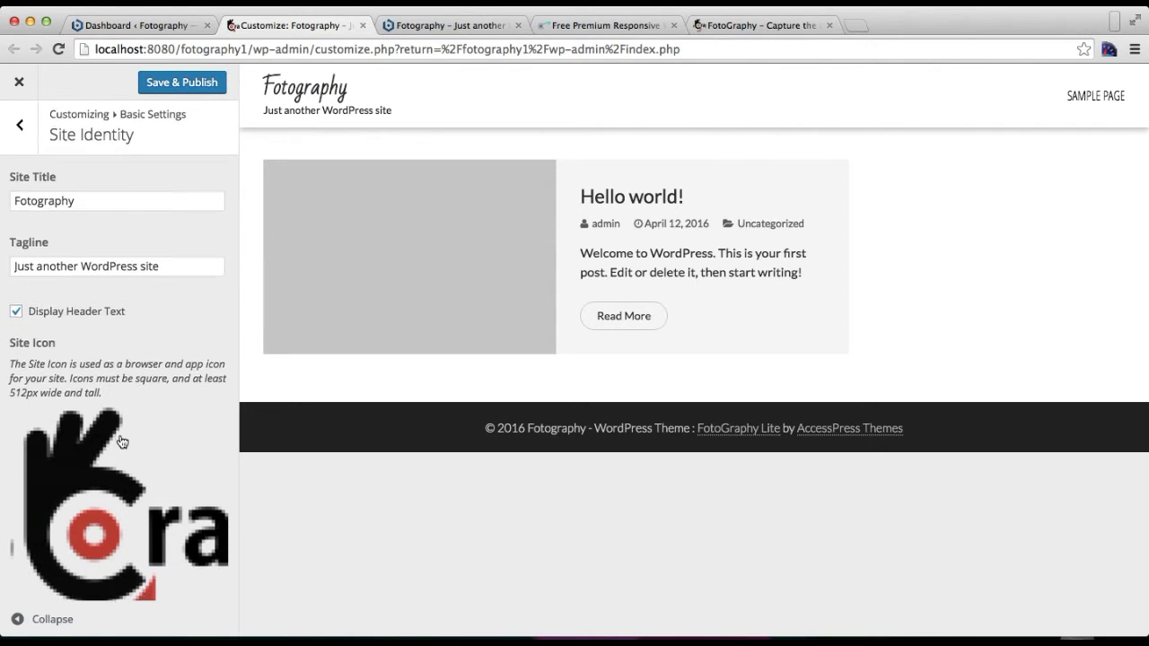
click(175, 84)
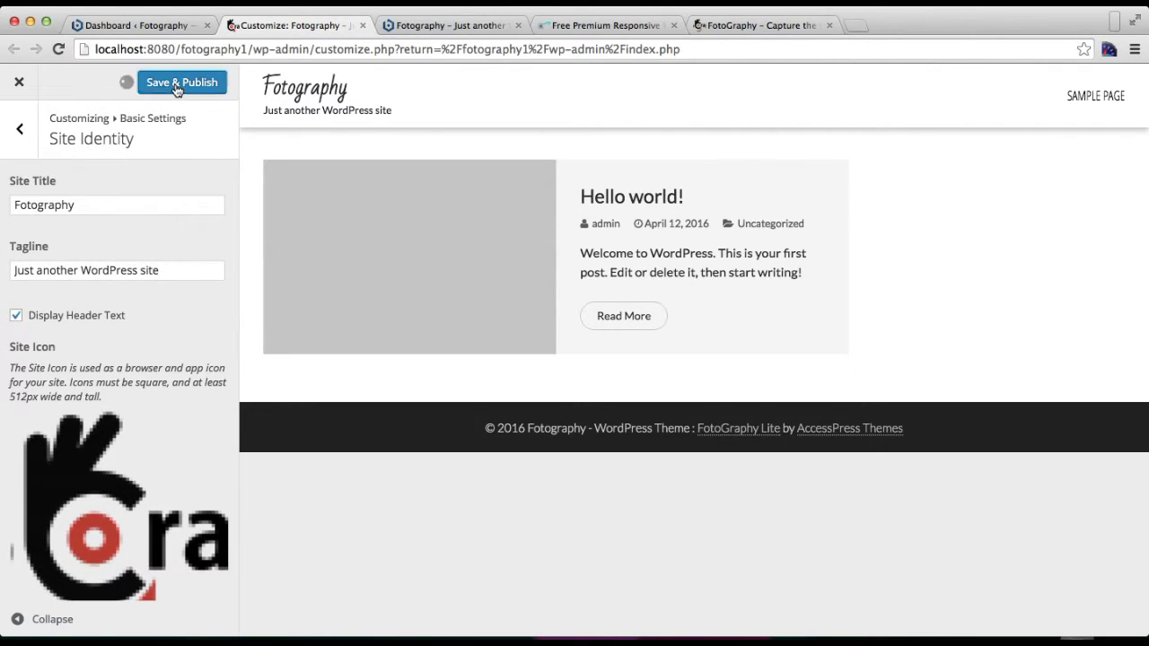
Reload the live site to confirm the Fotography title and tagline appear
click(399, 30)
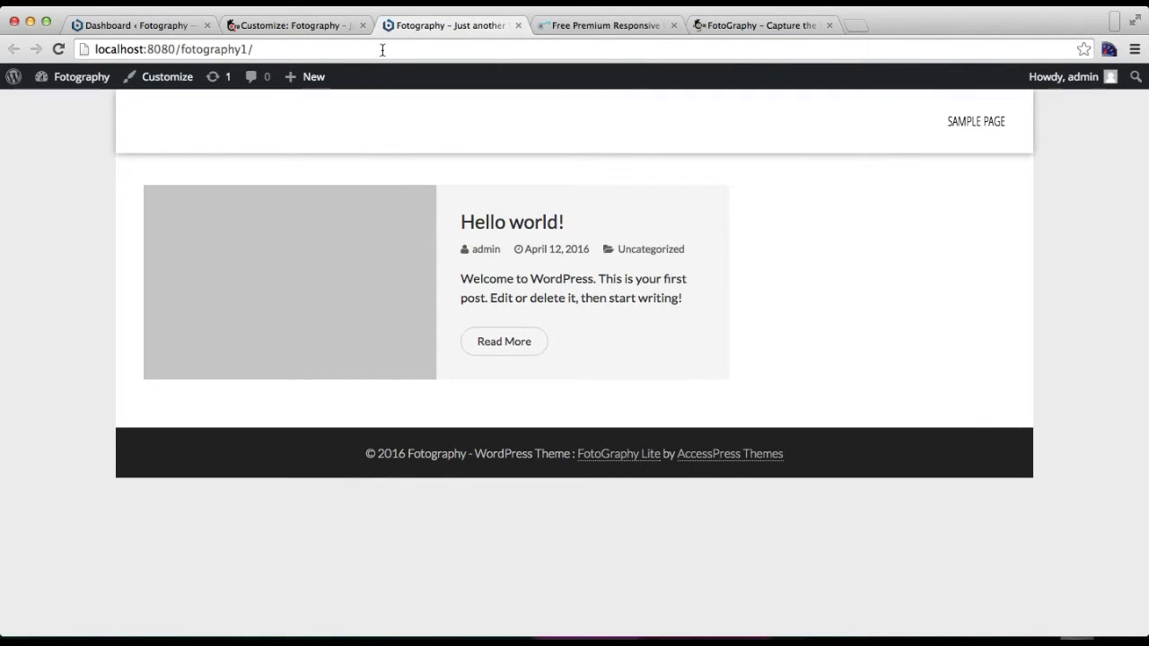
key(super+l)
key(Return)
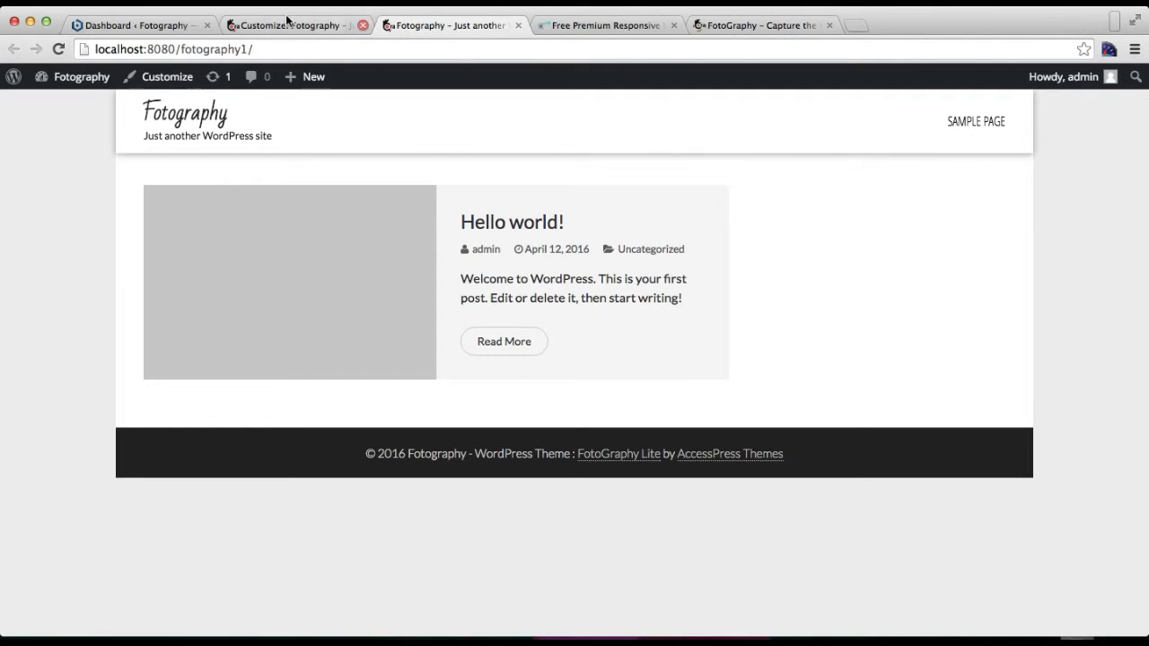
Set logo-3.png as the header logo without cropping and publish it
click(227, 30)
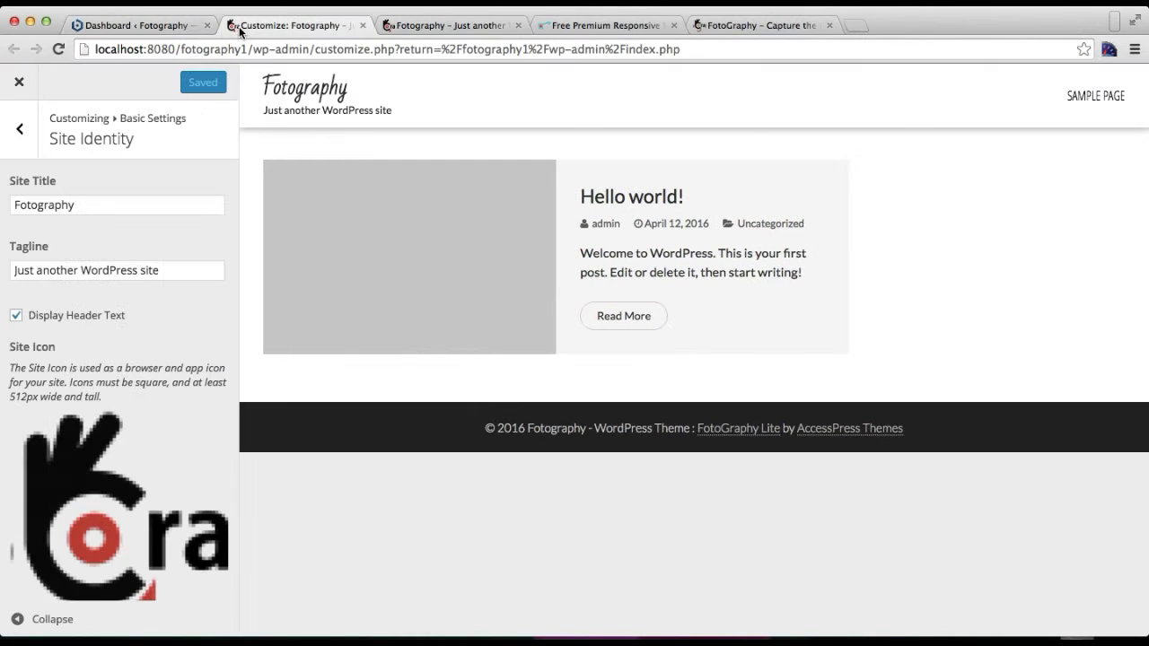
click(19, 129)
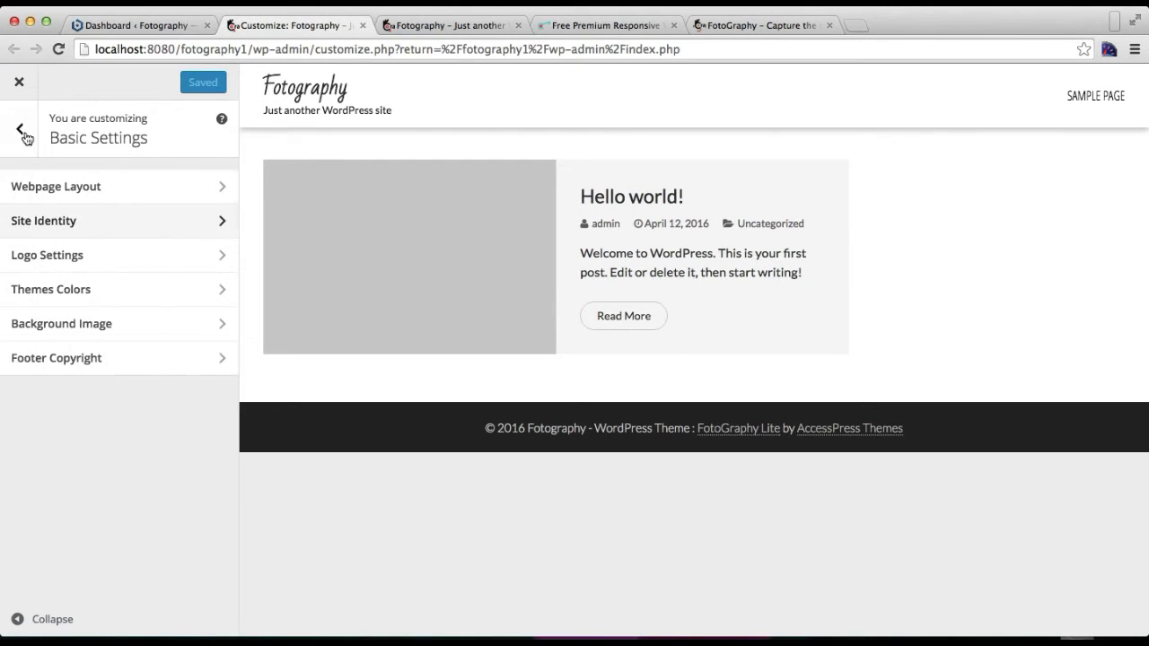
click(90, 260)
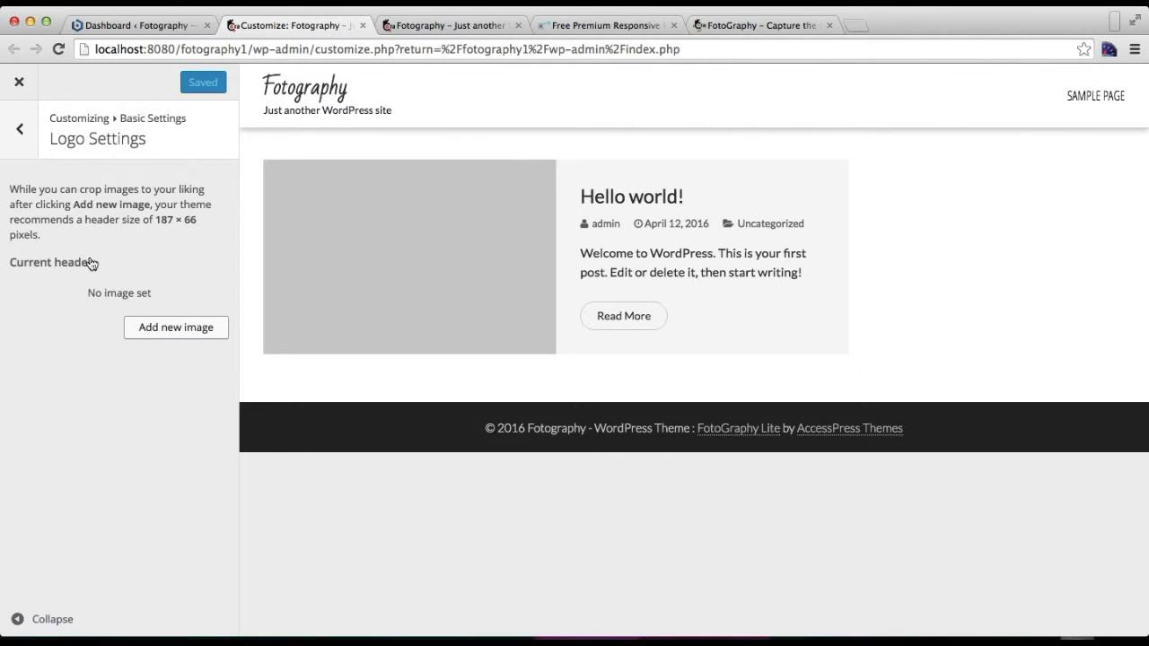
click(159, 334)
scroll(579, 392, down, 3)
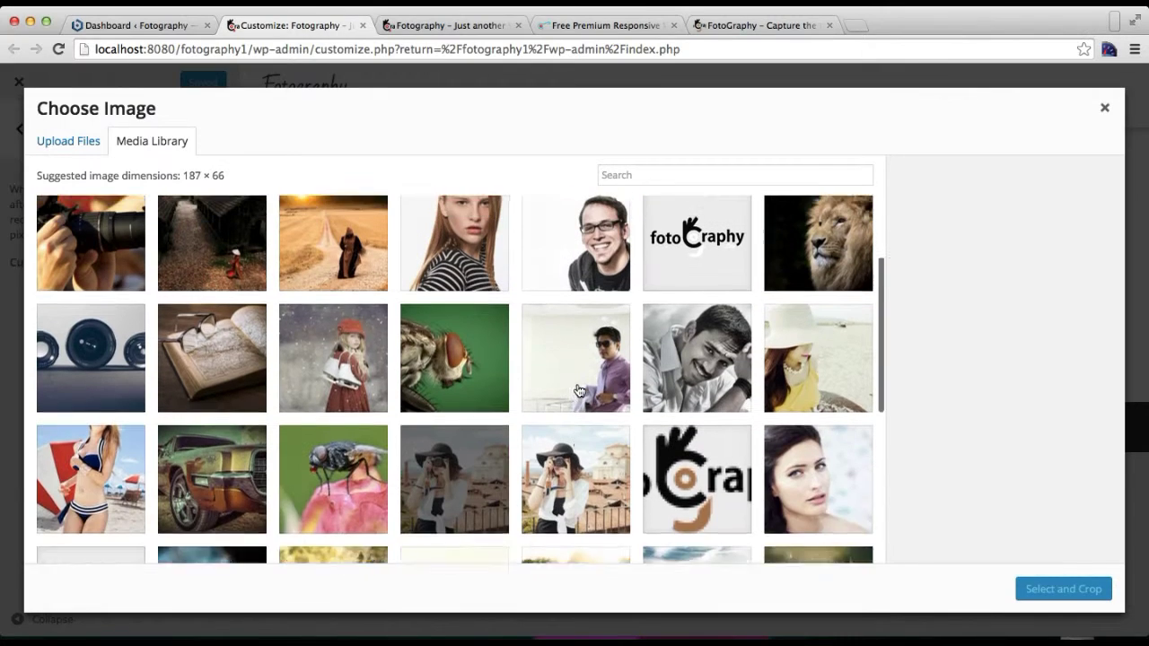
click(689, 307)
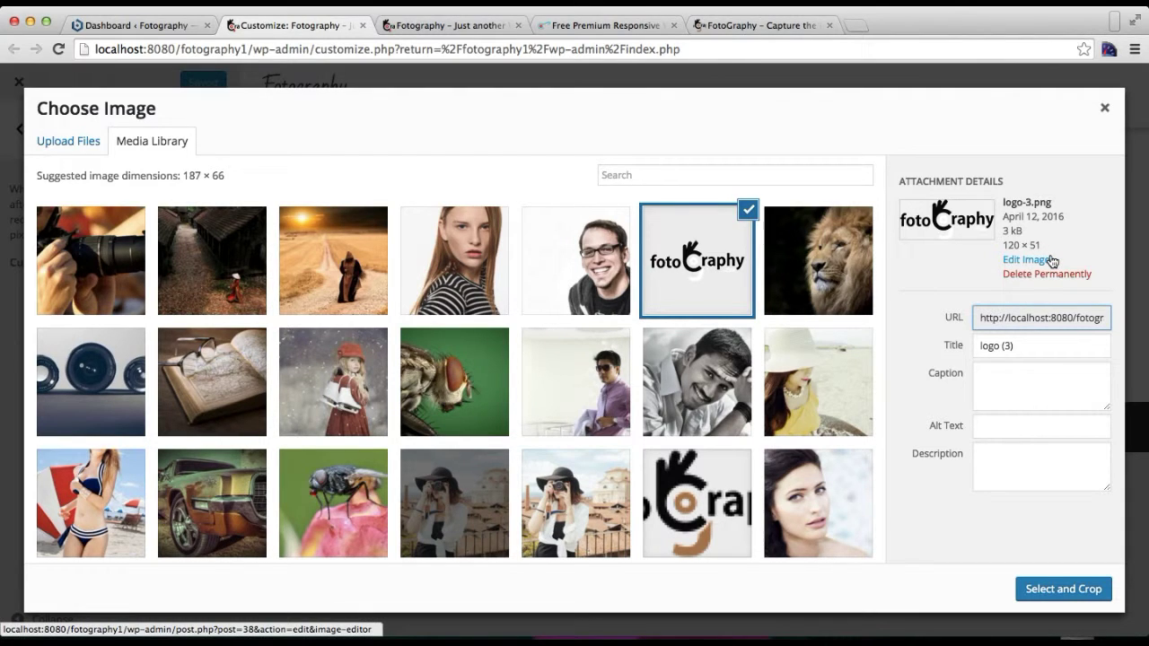
click(1060, 590)
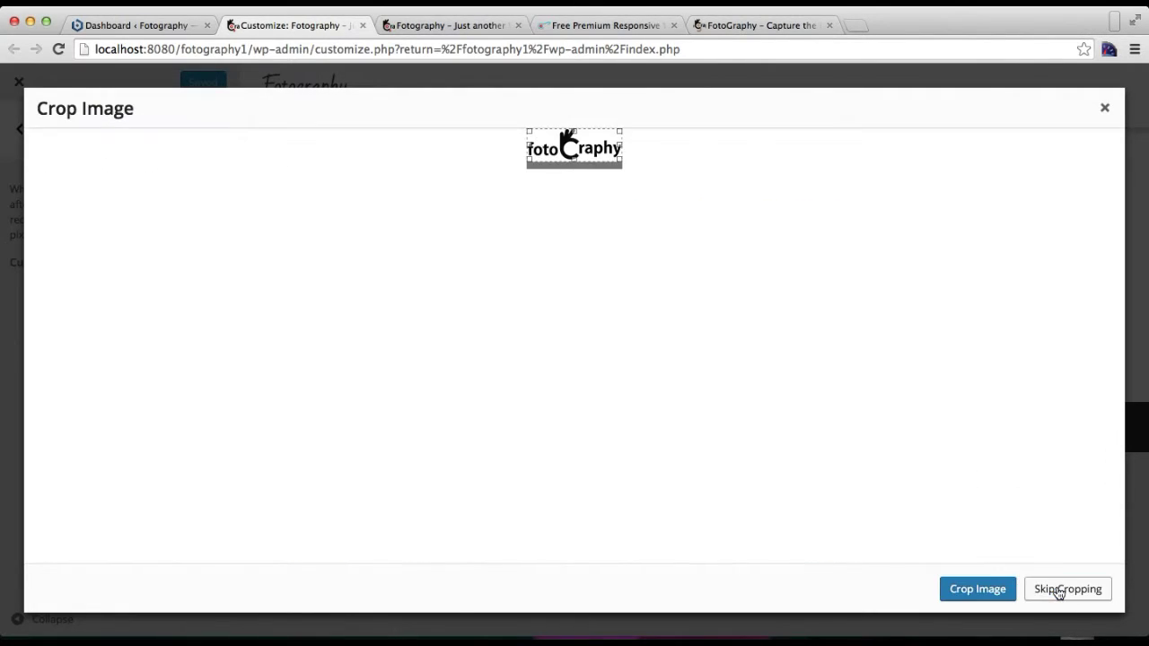
click(1052, 591)
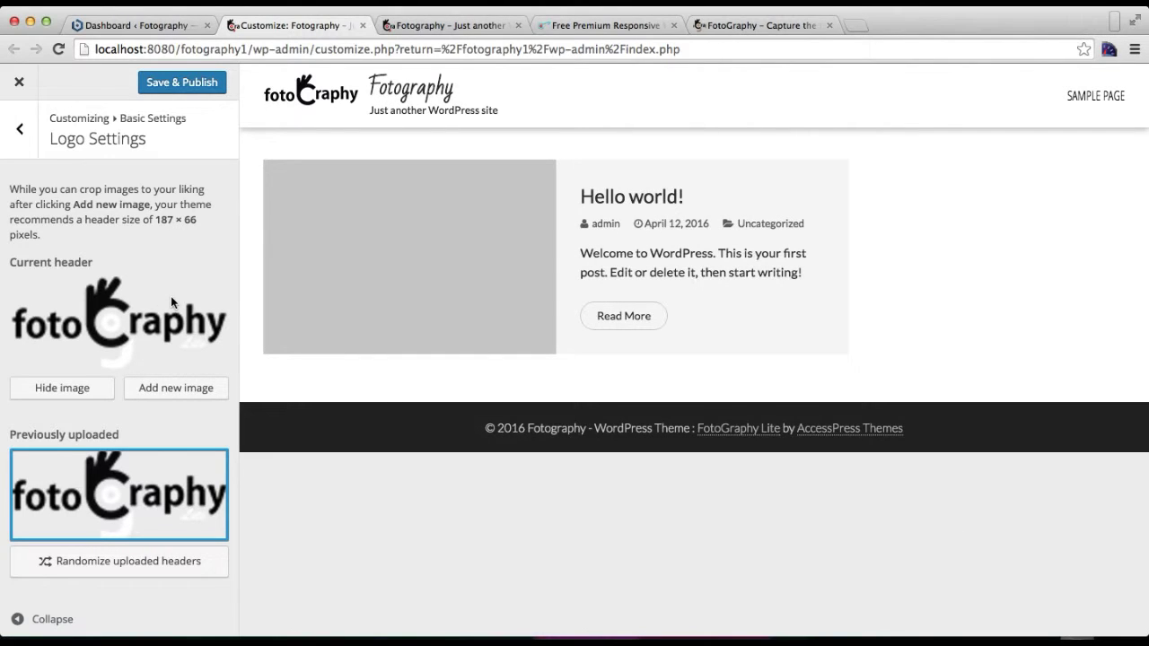
click(184, 82)
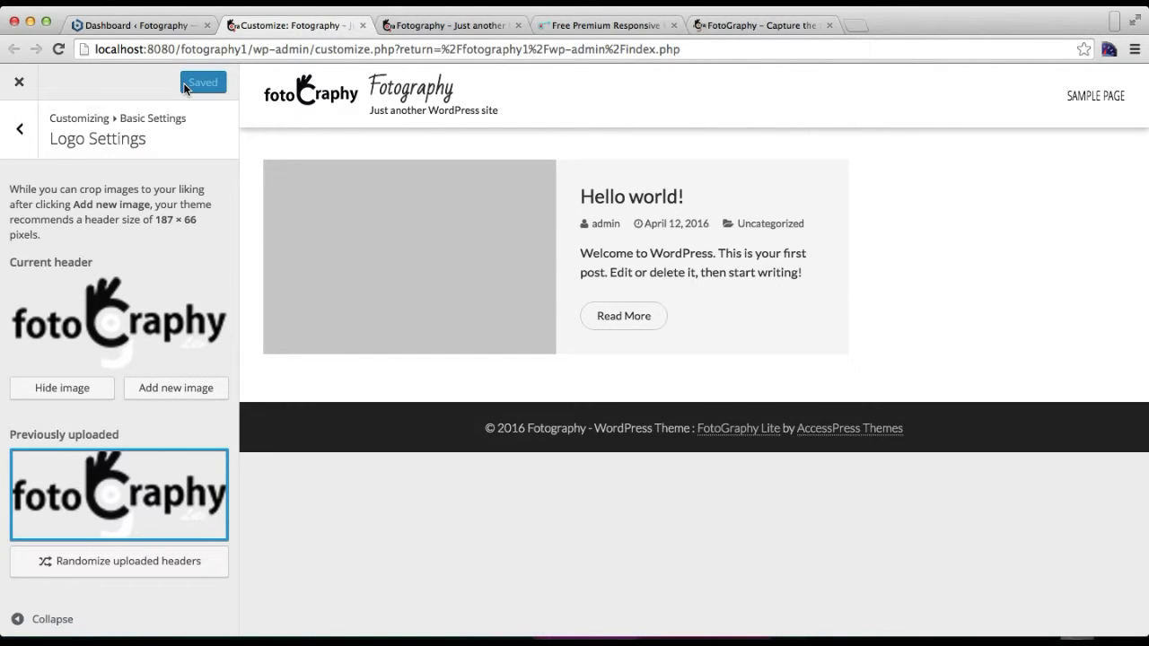
Reload the live site to check the new logo, then return to the Customizer
click(421, 27)
click(410, 49)
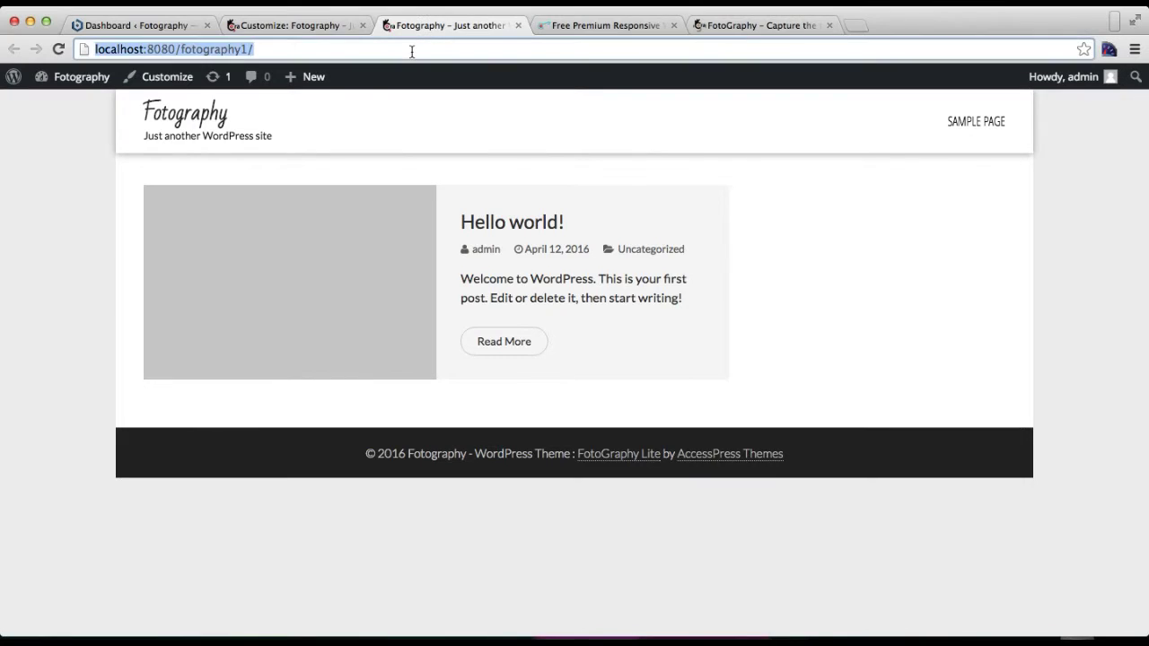
key(Return)
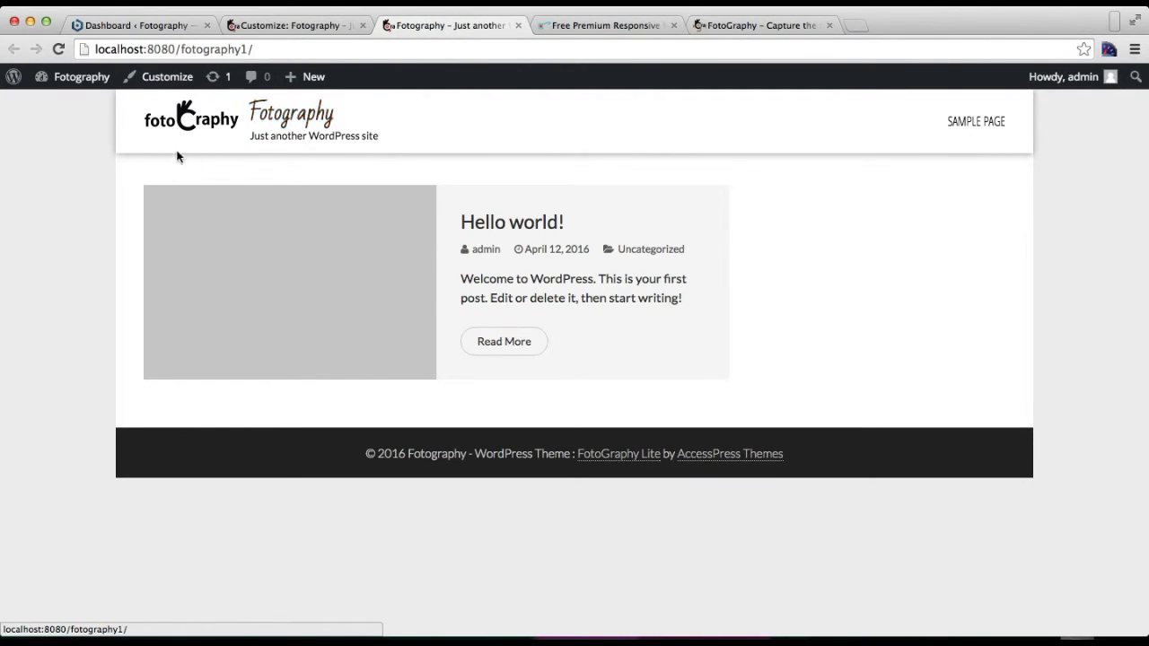
click(248, 26)
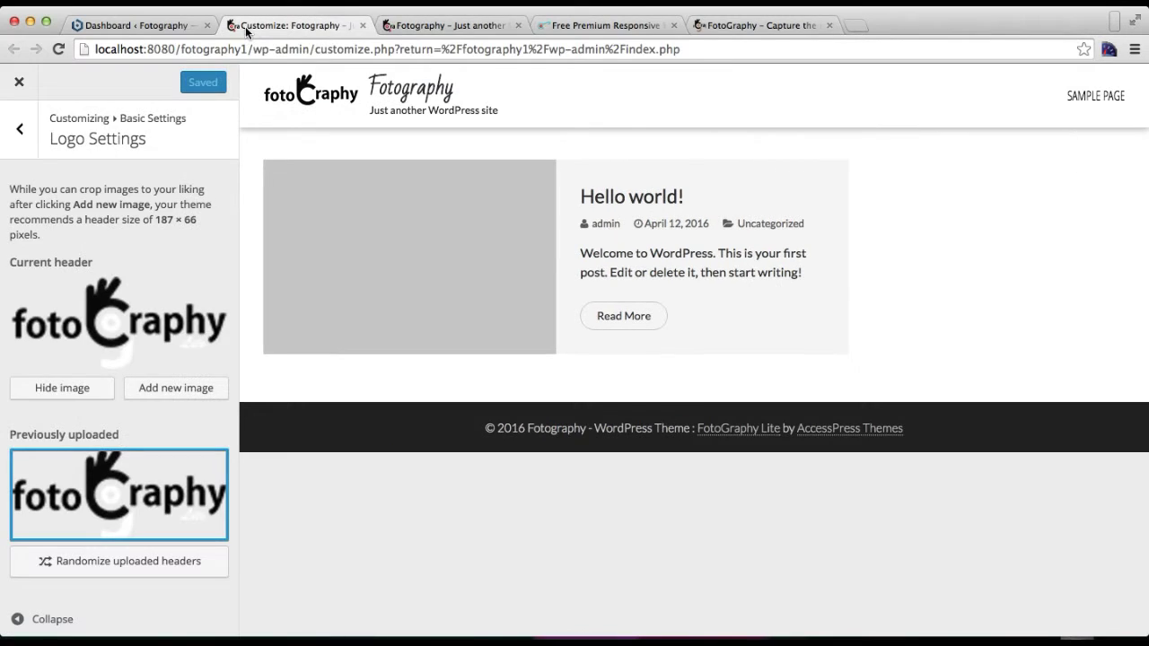
Untick Display Header Text, publish, and go to the Themes Colors settings
click(19, 144)
click(63, 220)
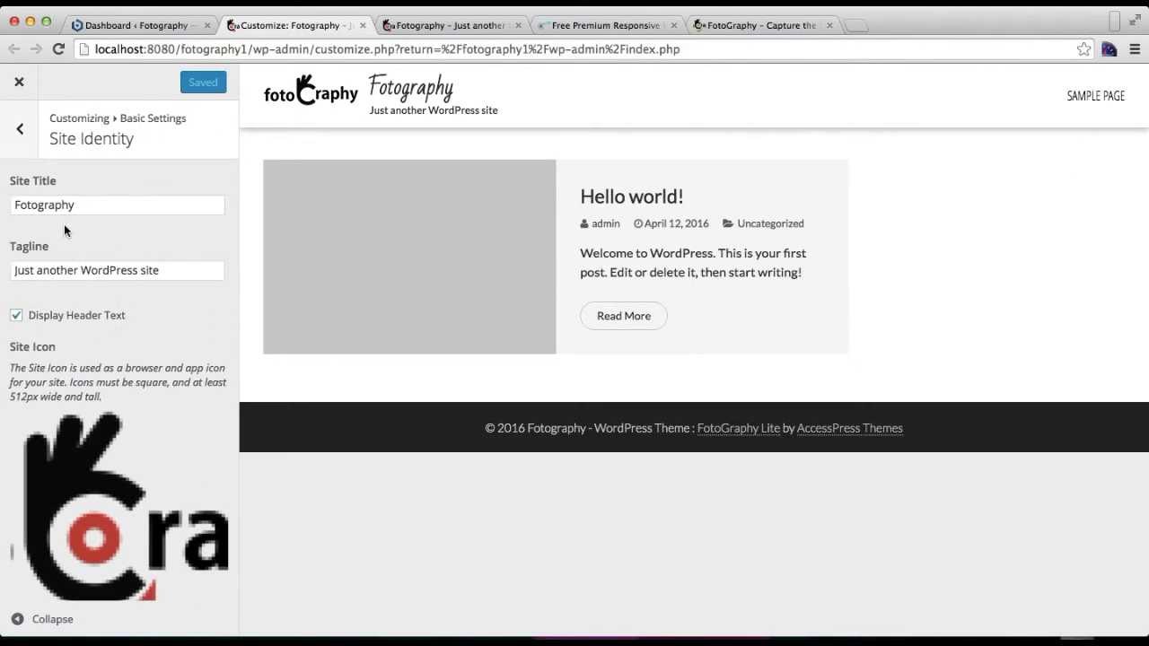
click(16, 318)
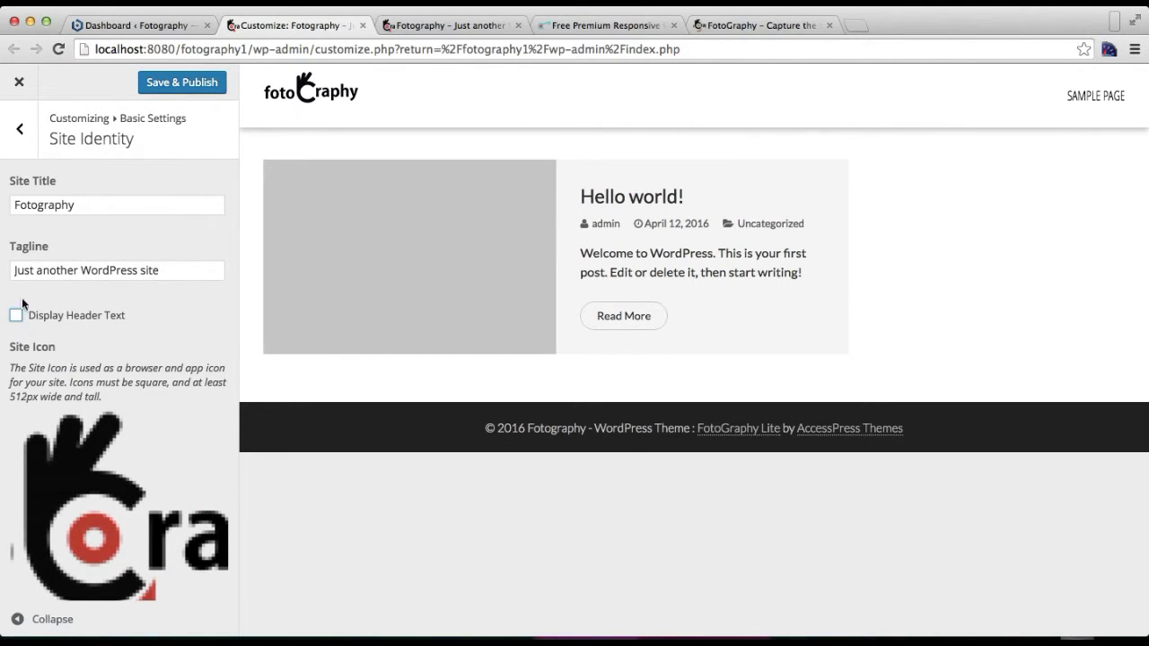
click(173, 81)
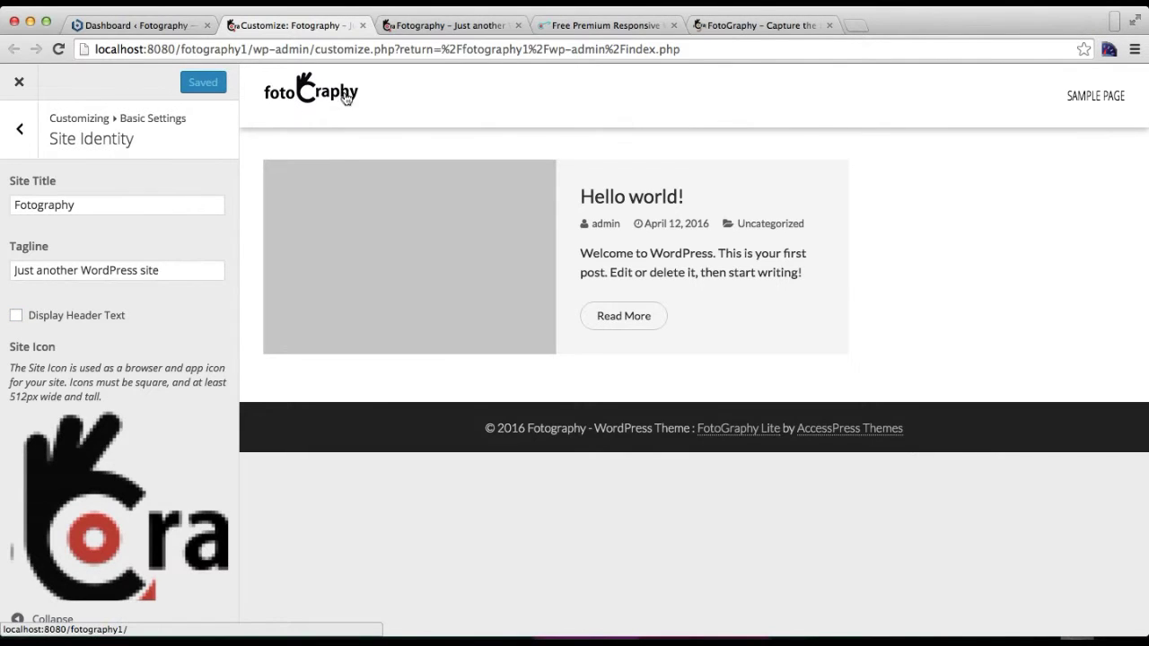
click(20, 129)
click(182, 296)
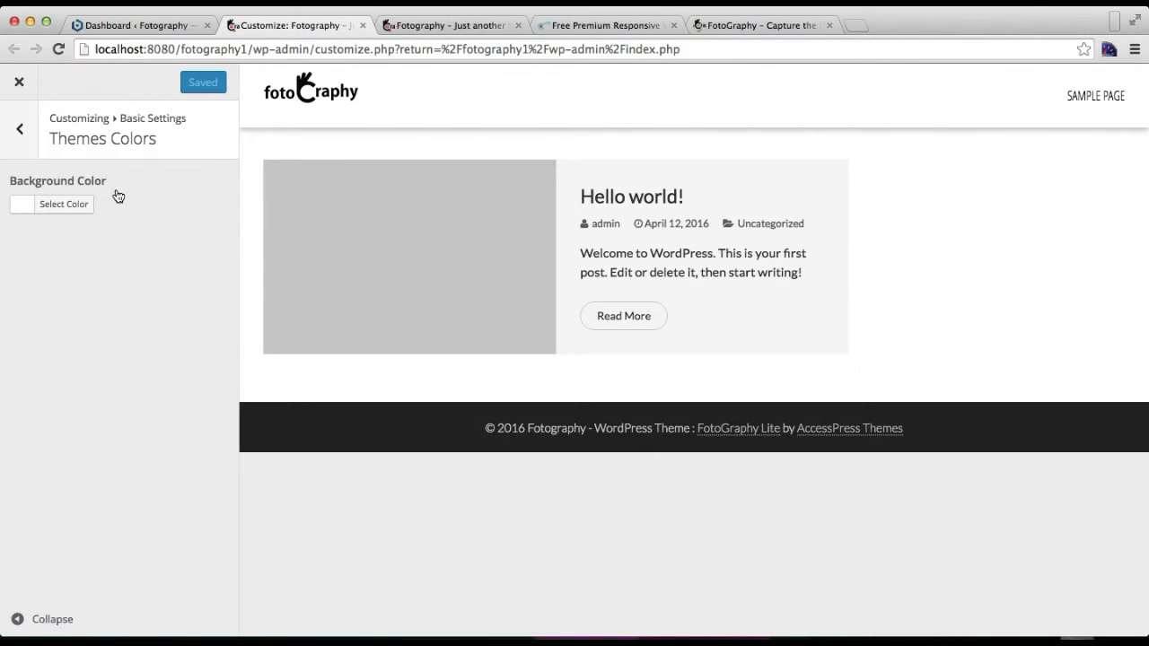
Try dark grey, then publish red (#dd3333) as the background and view it live
click(58, 204)
click(81, 345)
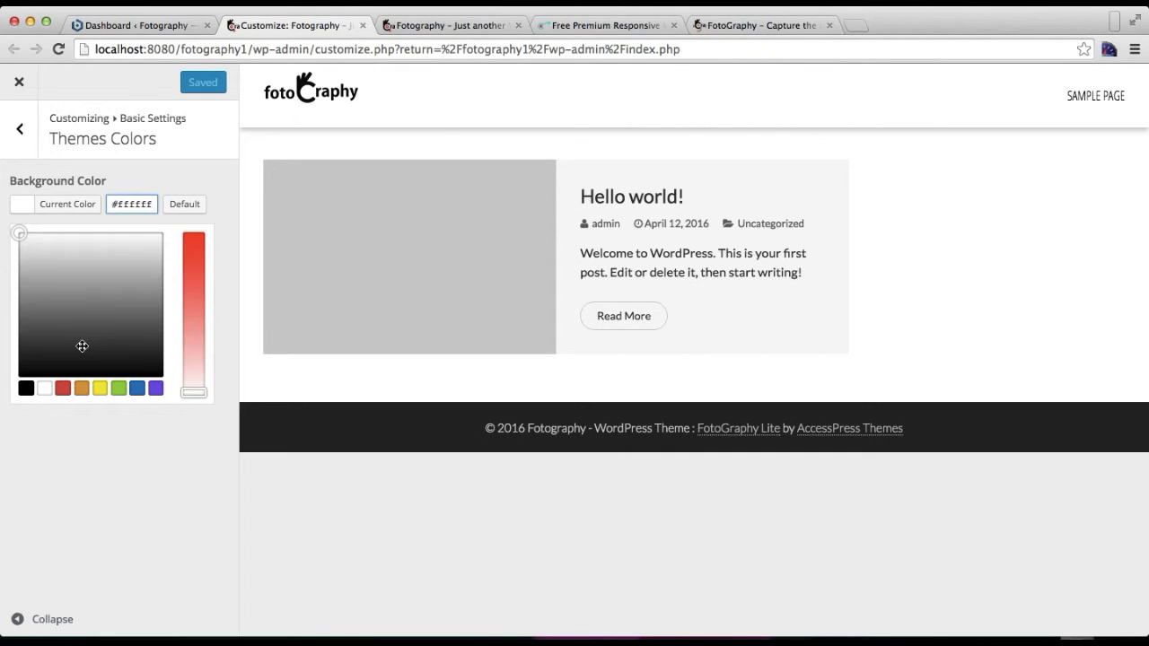
click(63, 389)
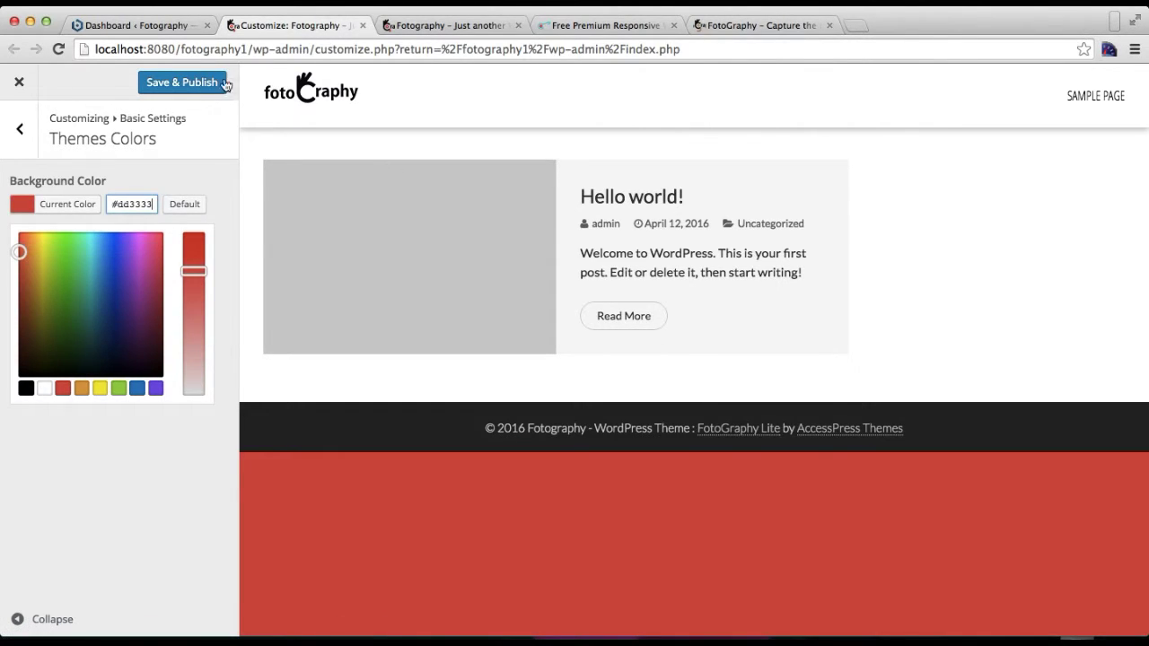
click(182, 83)
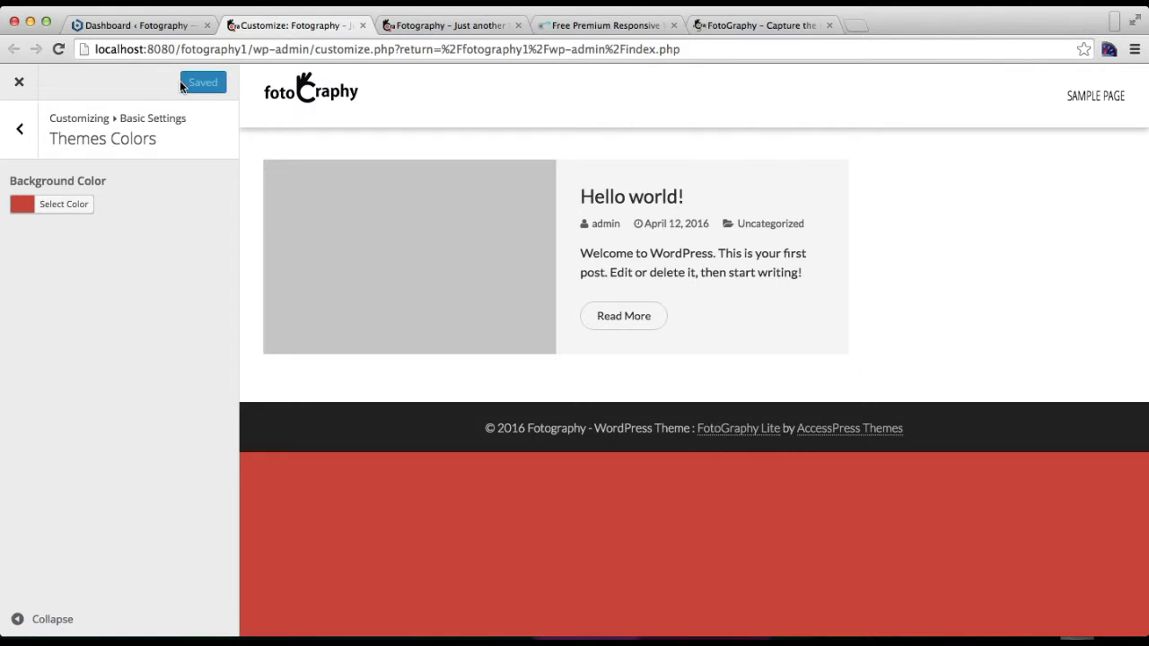
click(444, 26)
click(420, 52)
key(Return)
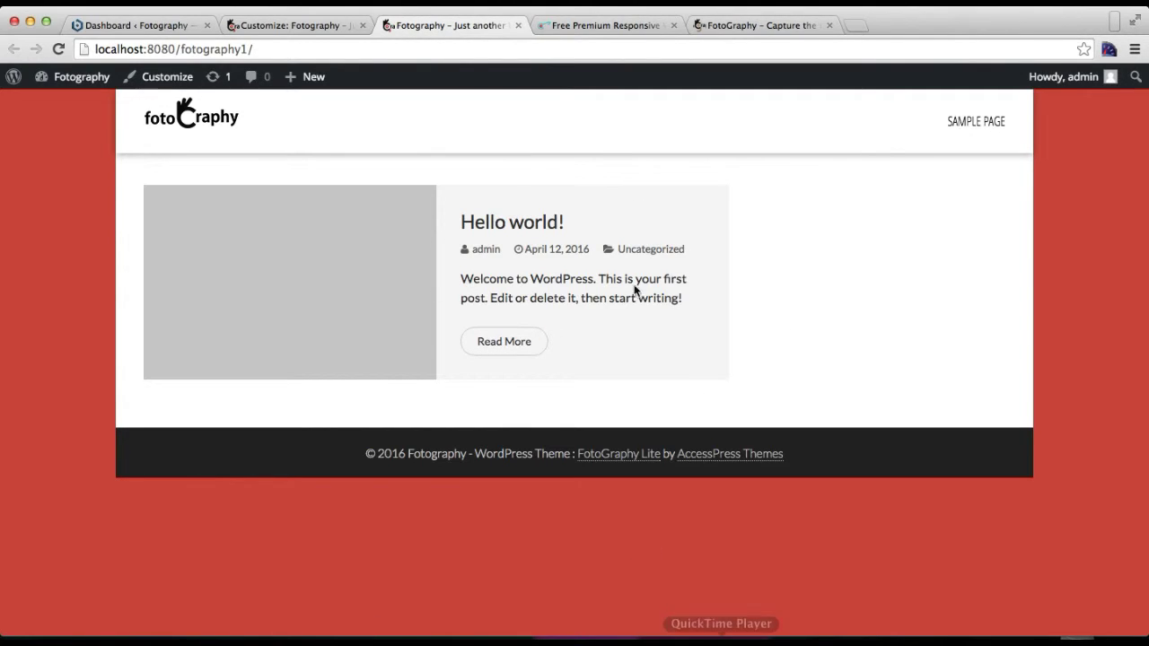
Change the background to white (#eeeeee), publish, and confirm it on the reloaded site
click(241, 24)
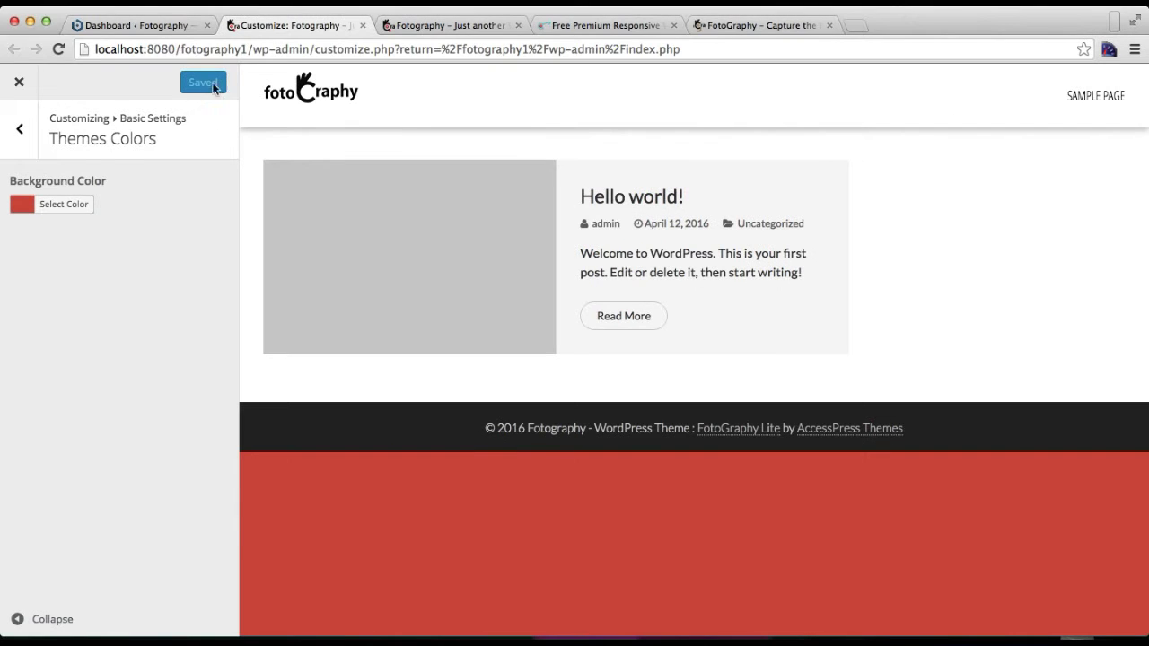
click(74, 205)
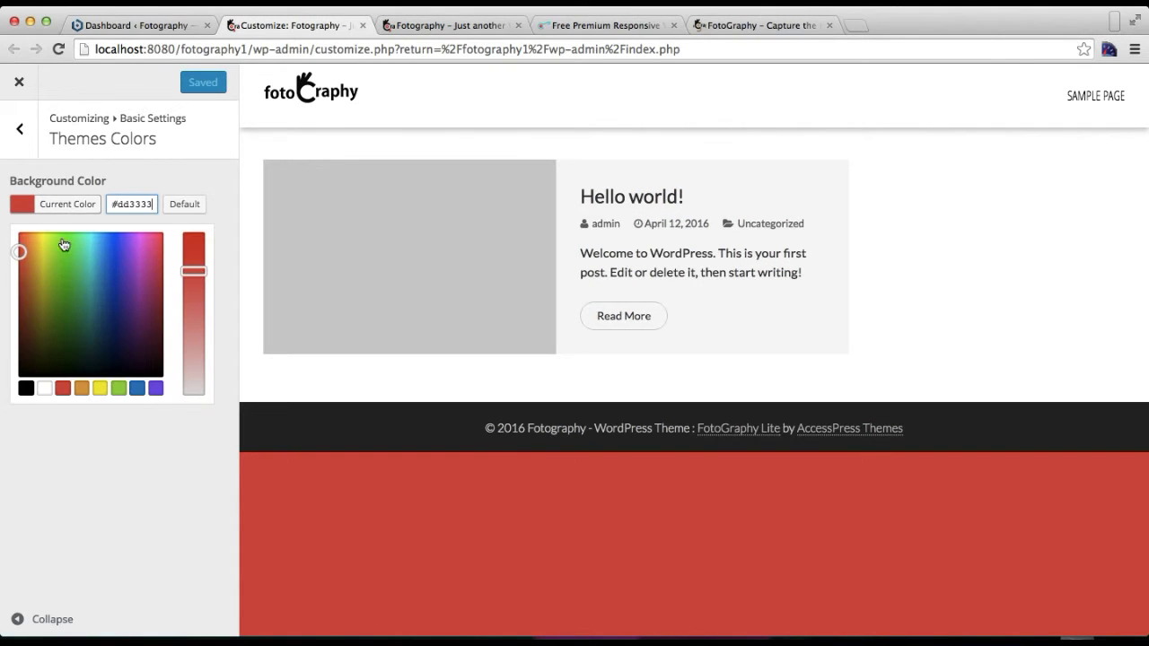
click(44, 388)
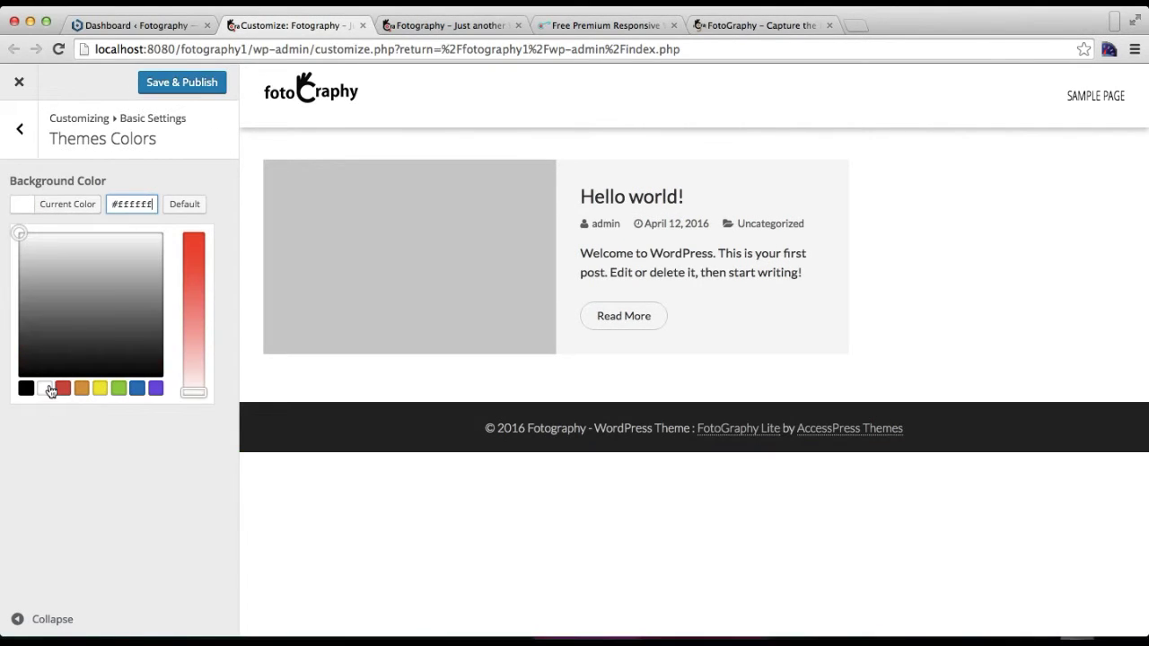
click(185, 81)
click(408, 29)
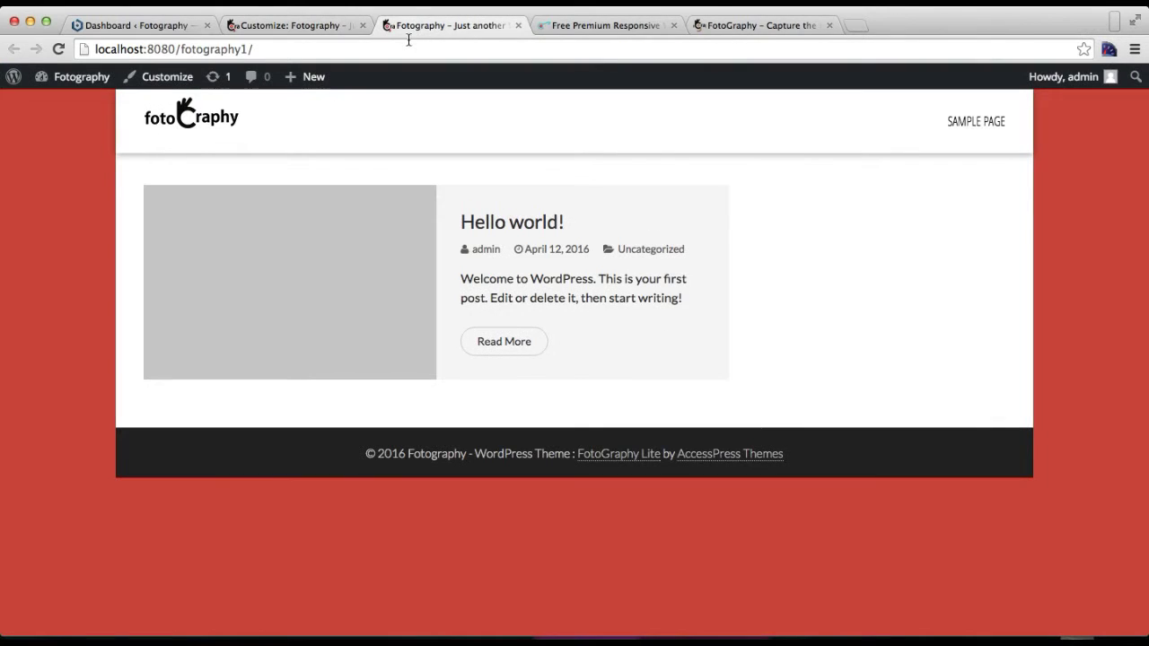
click(406, 46)
key(Return)
click(267, 25)
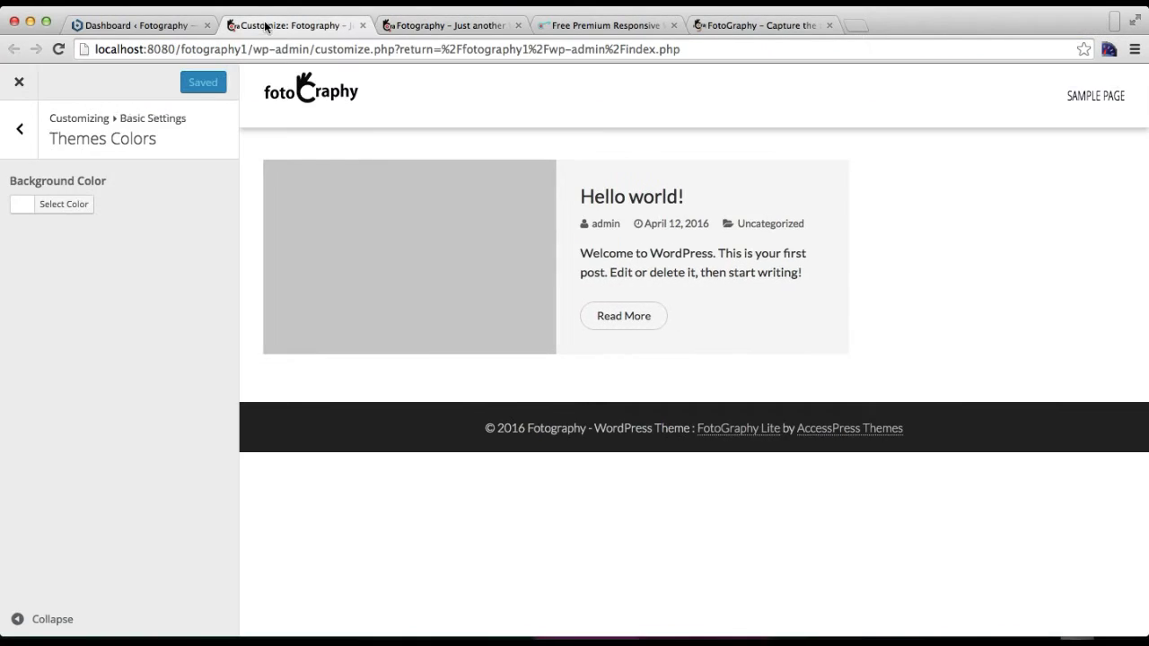
Check that Background Image has no image set, then open Footer Copyright
click(29, 136)
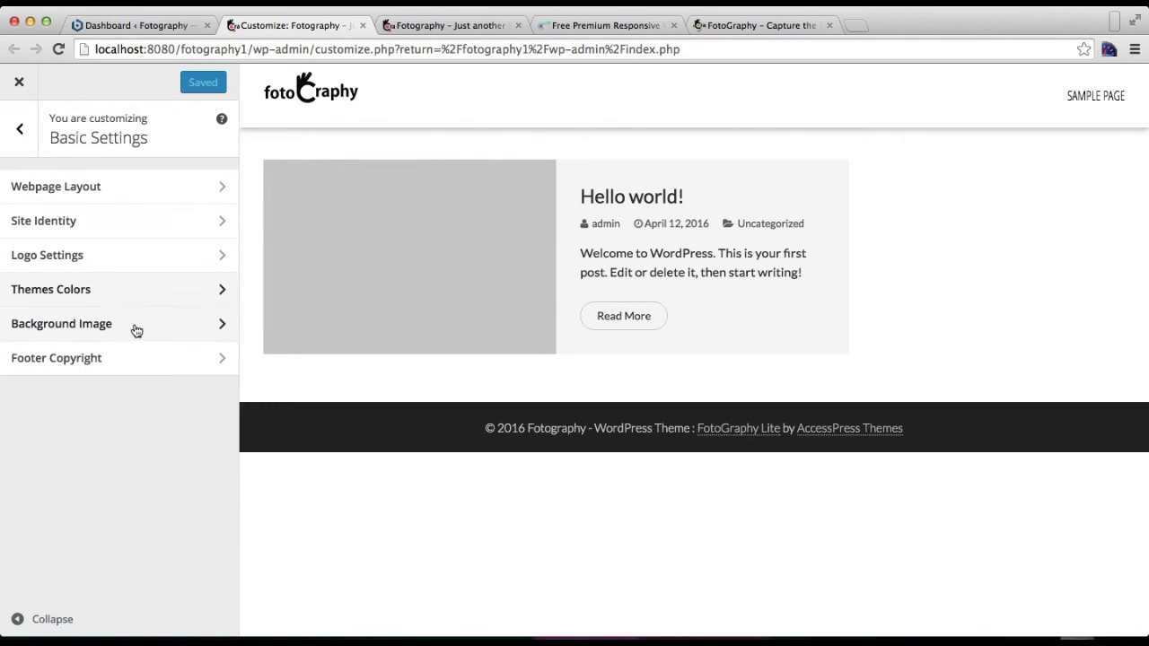
click(136, 332)
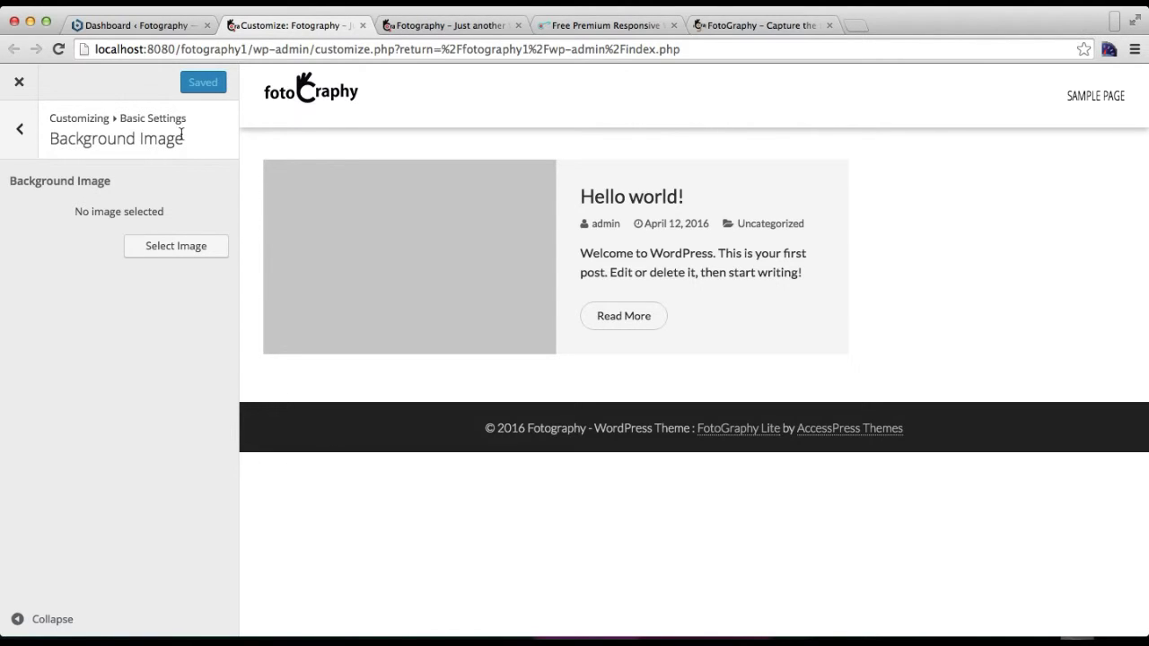
click(24, 139)
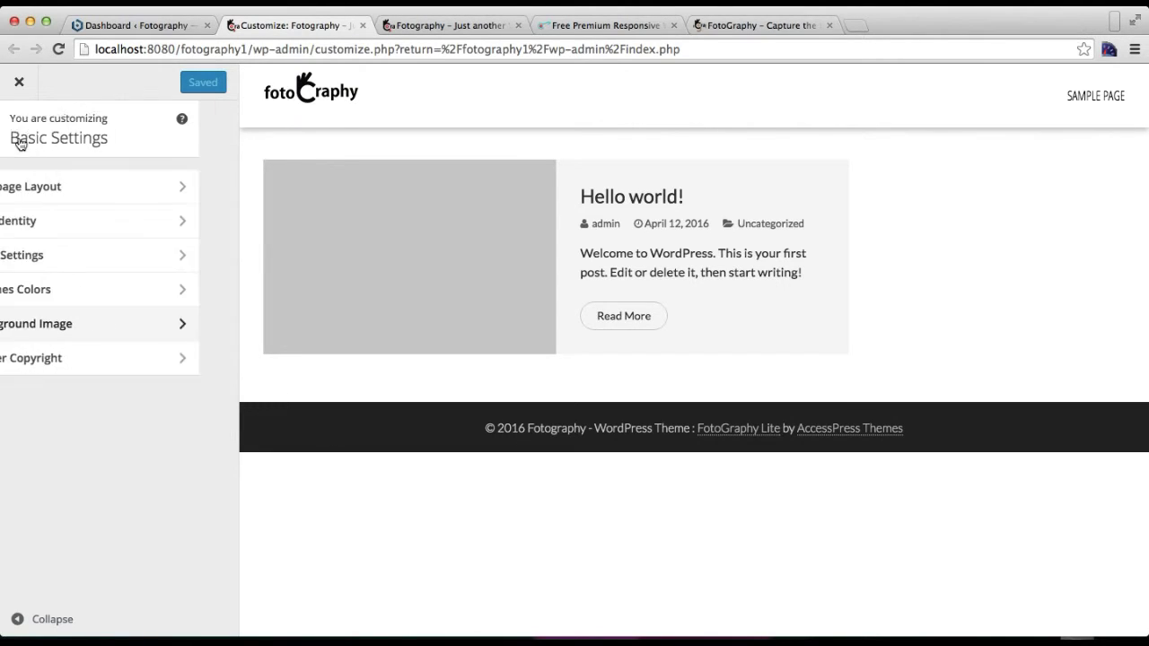
click(99, 368)
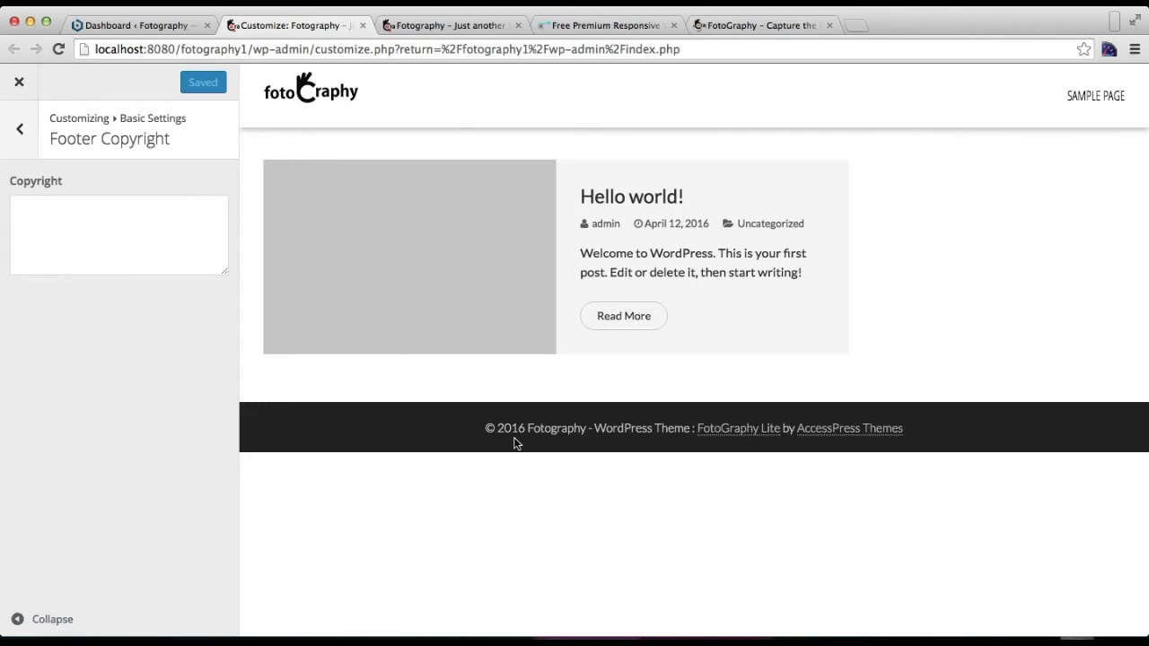
Enter 'Our Company' as the copyright text, fix its typos, and publish
click(154, 237)
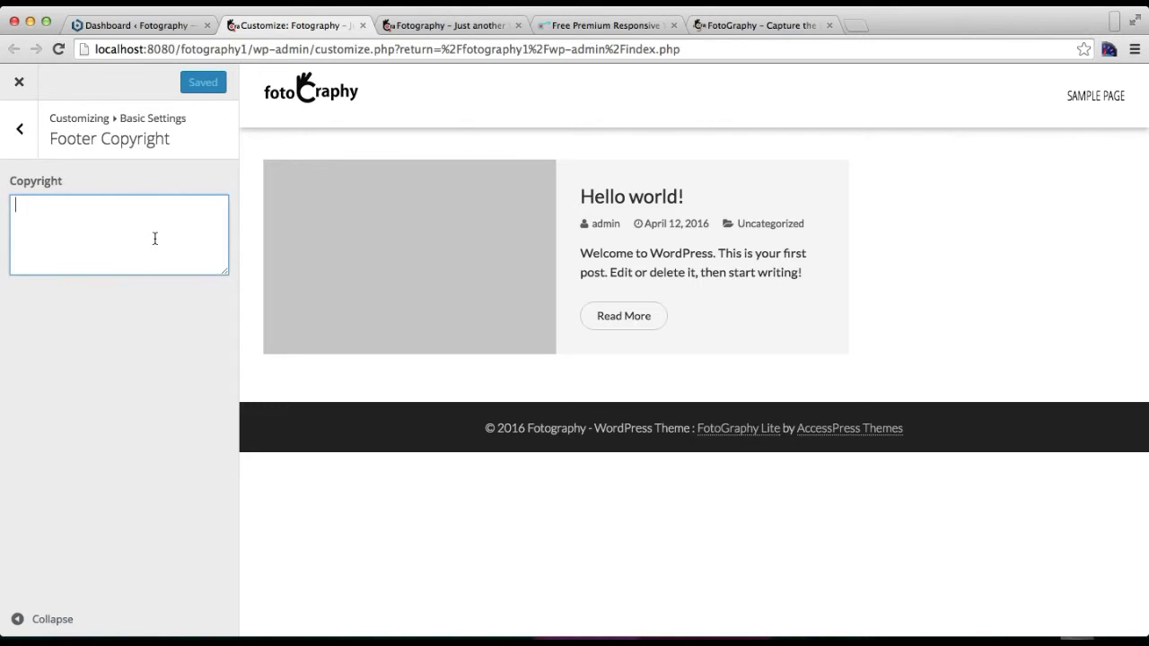
text(our C)
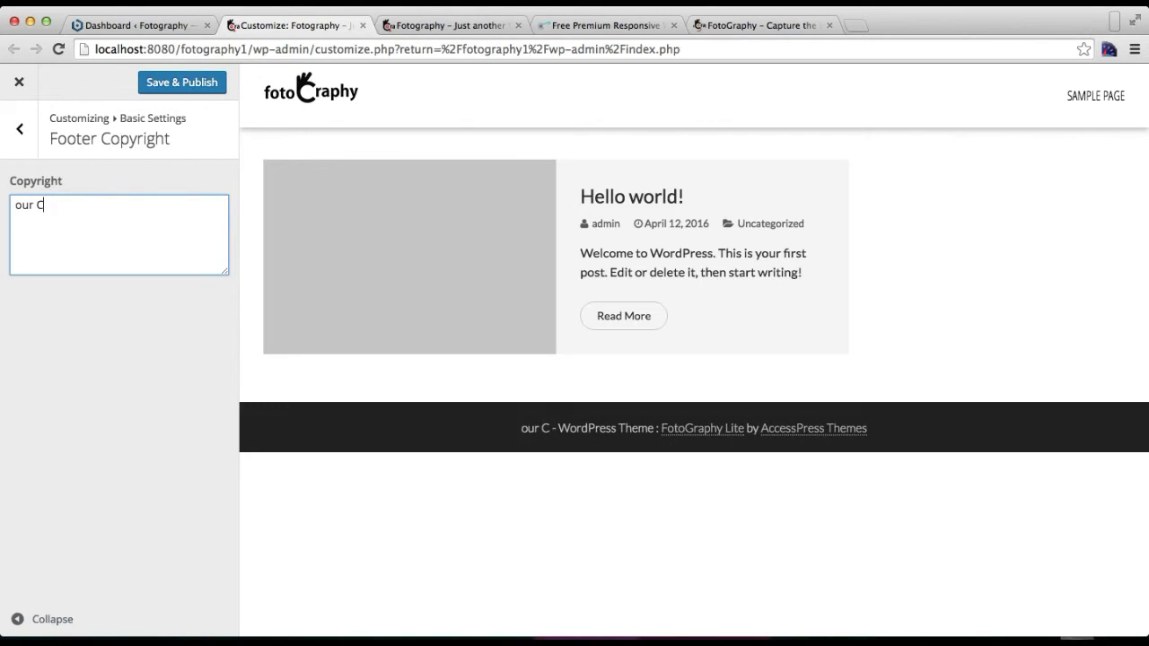
text(omapny)
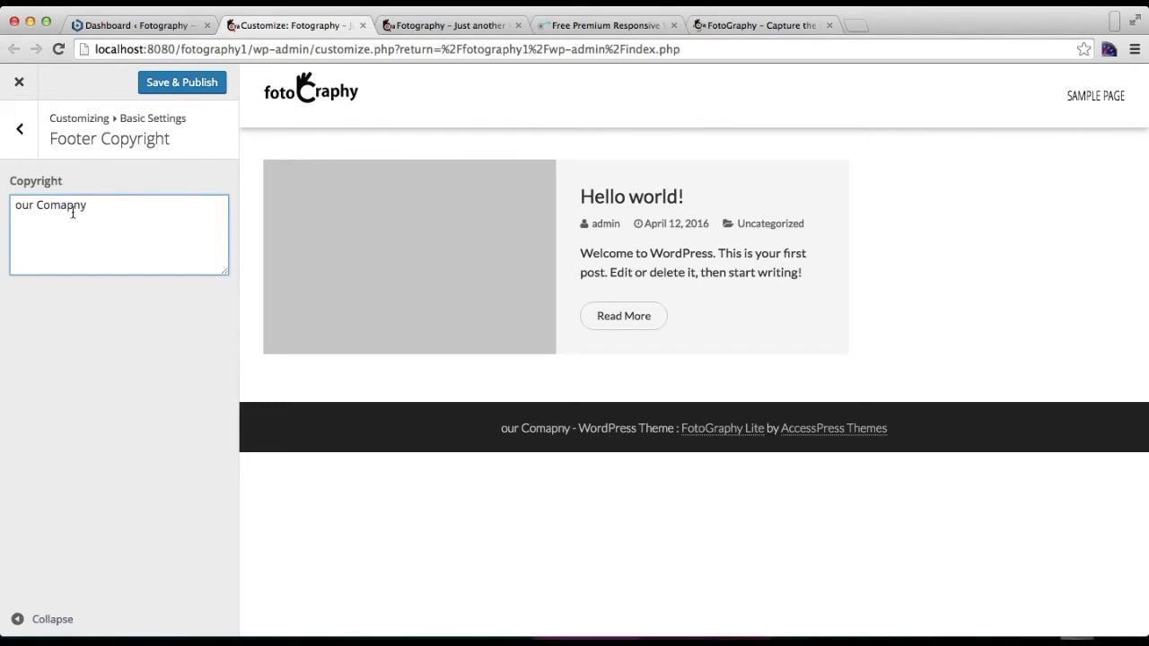
click(23, 204)
key(BackSpace)
text(U)
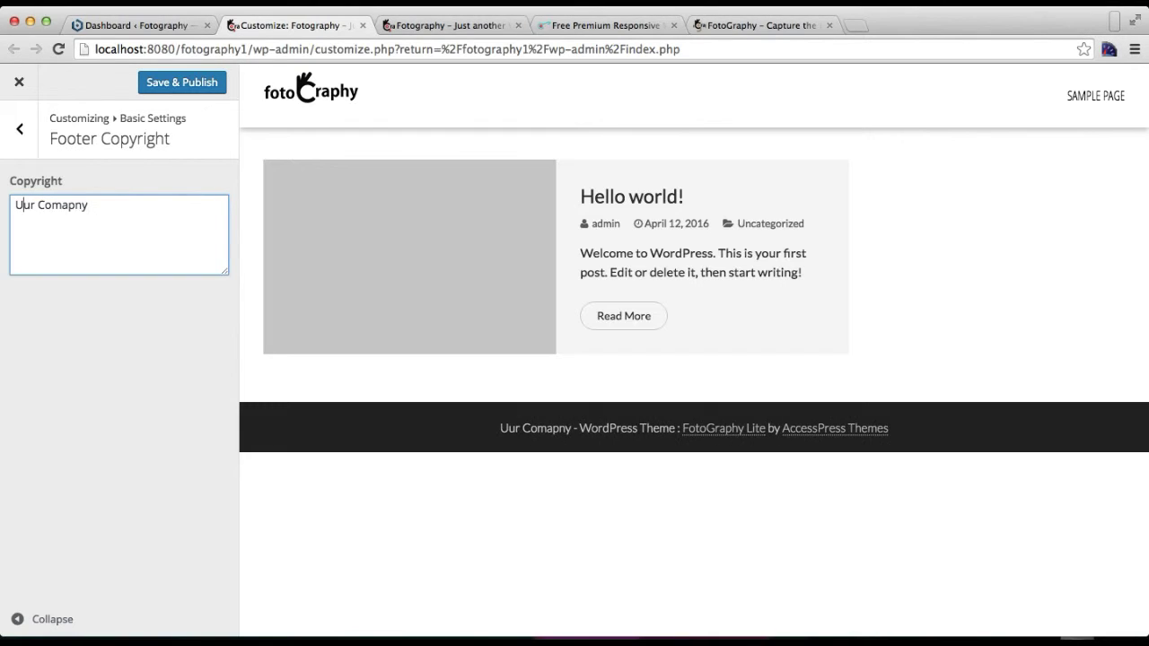
key(BackSpace)
text(O)
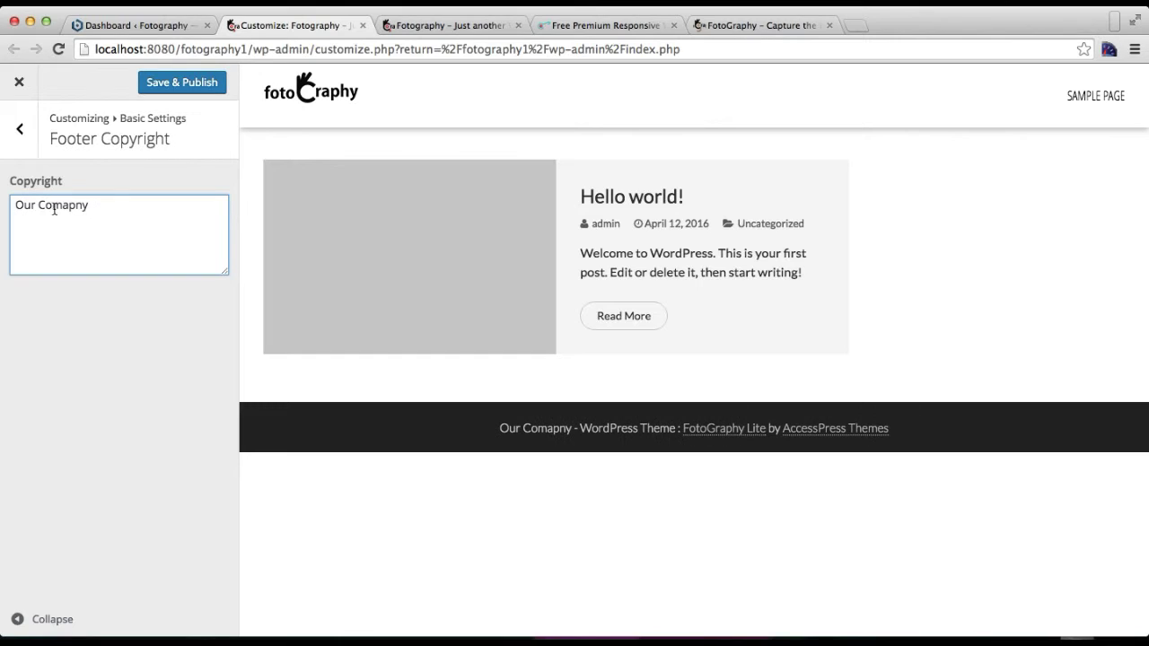
click(69, 205)
key(BackSpace)
key(Right)
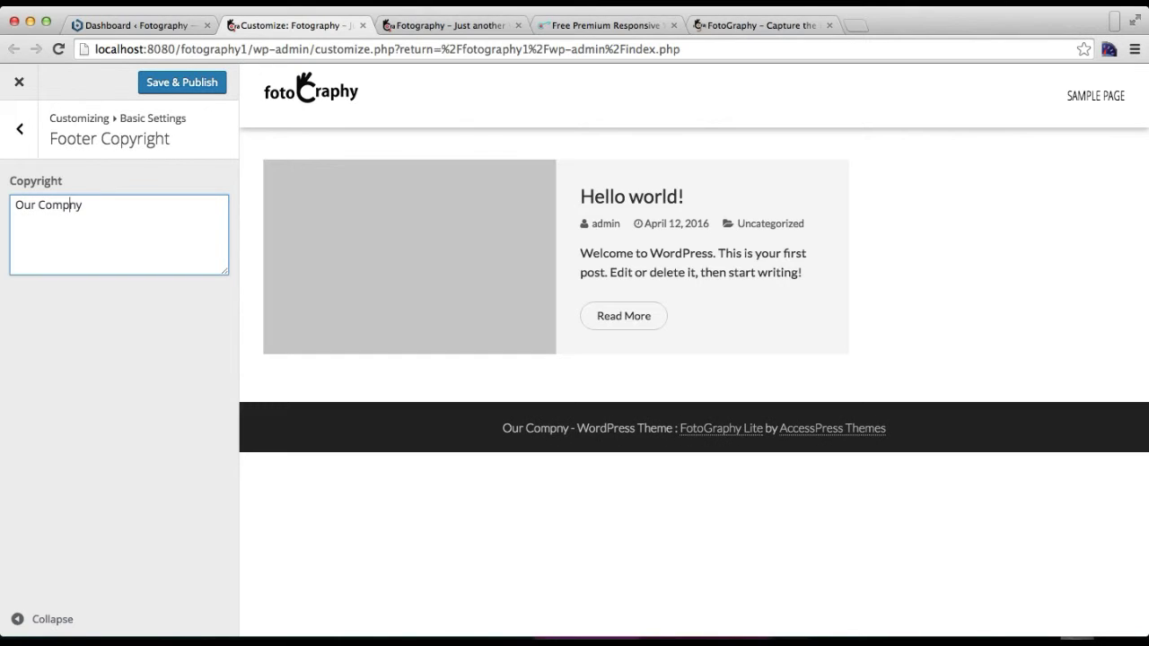
text(a)
click(153, 87)
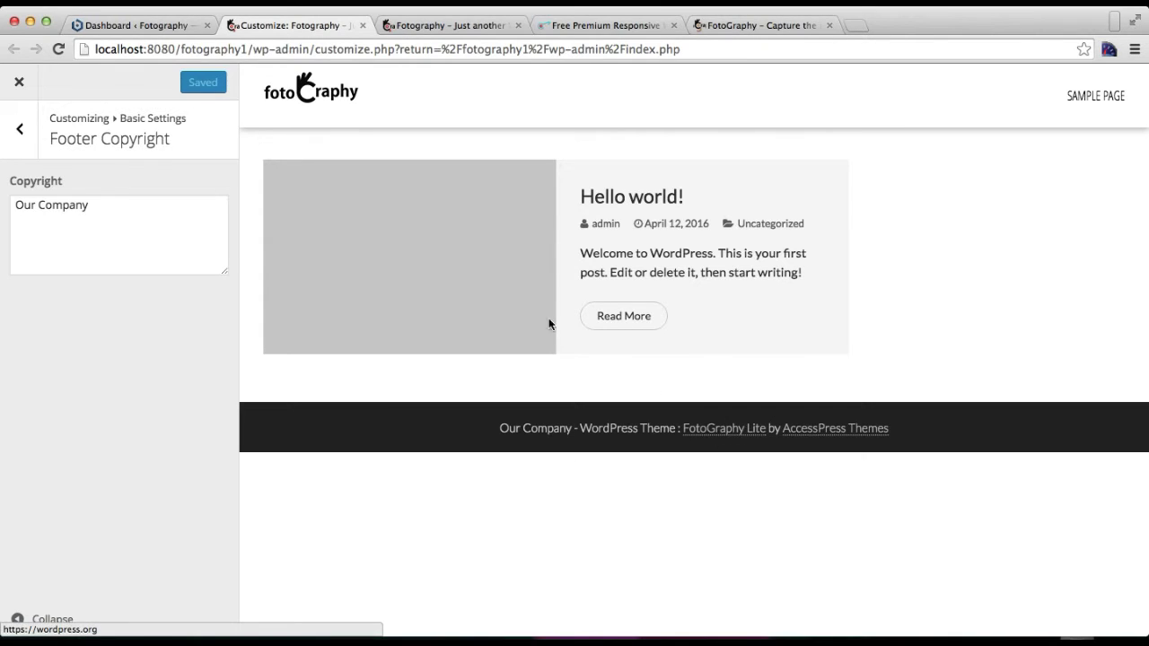
Go back from the Footer Copyright panel to the Basic Settings list
click(18, 139)
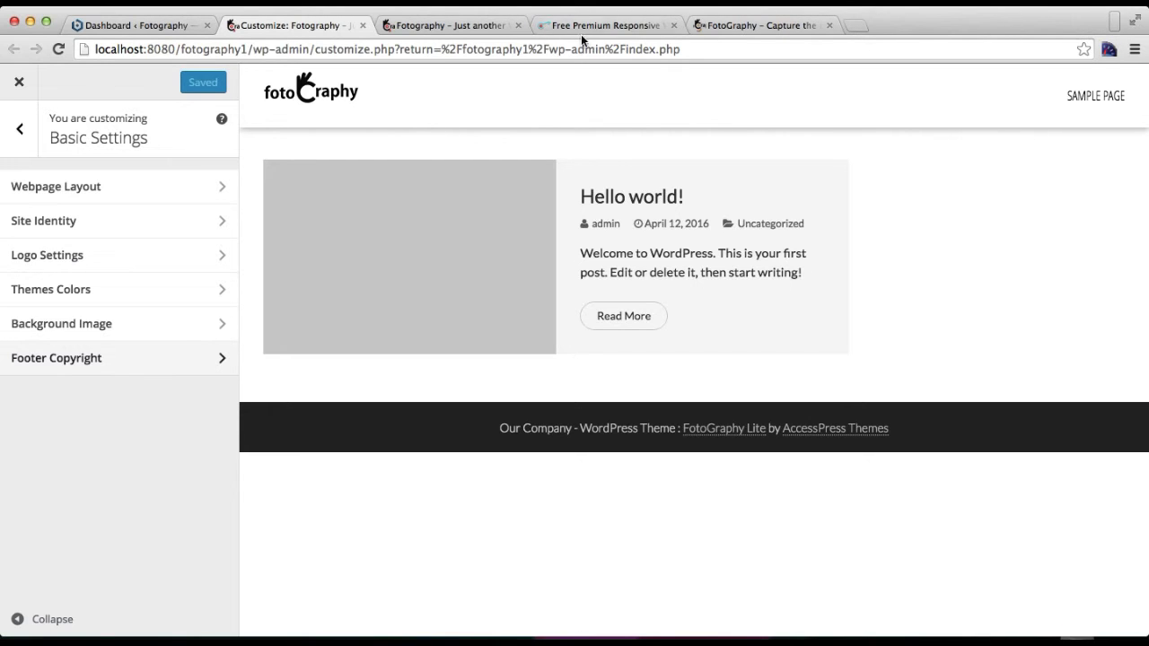
From the AccessPress Themes site, go to FotoGraphy's detail page and open its DOCUMENTATION link in a new tab
click(624, 30)
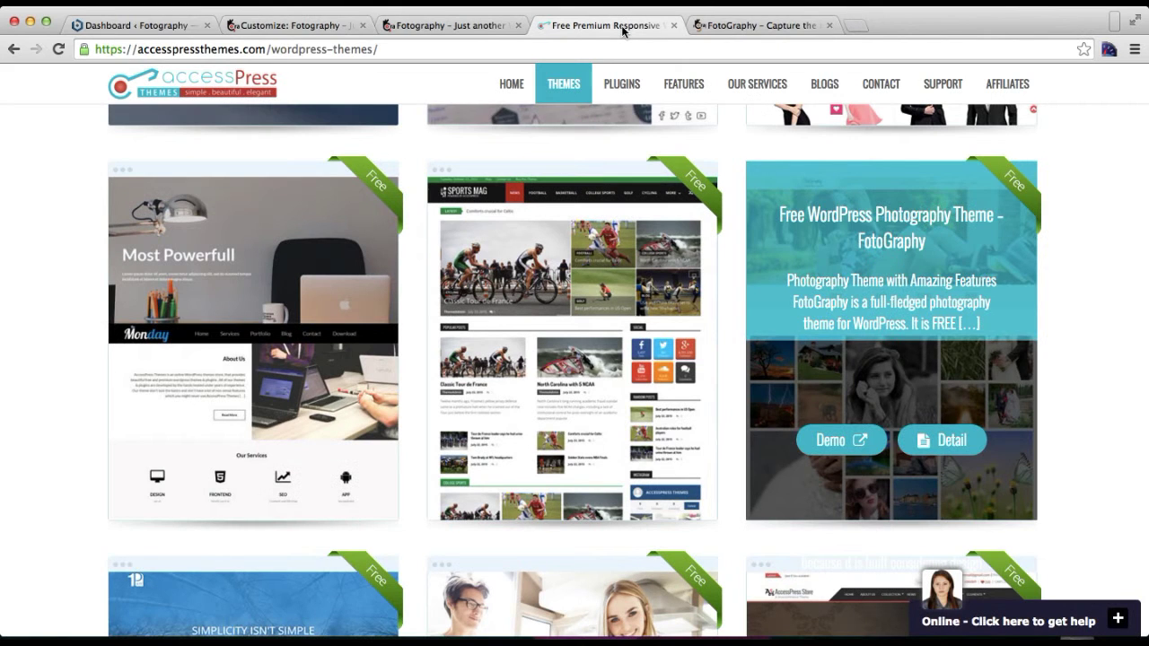
mouse_move(861, 327)
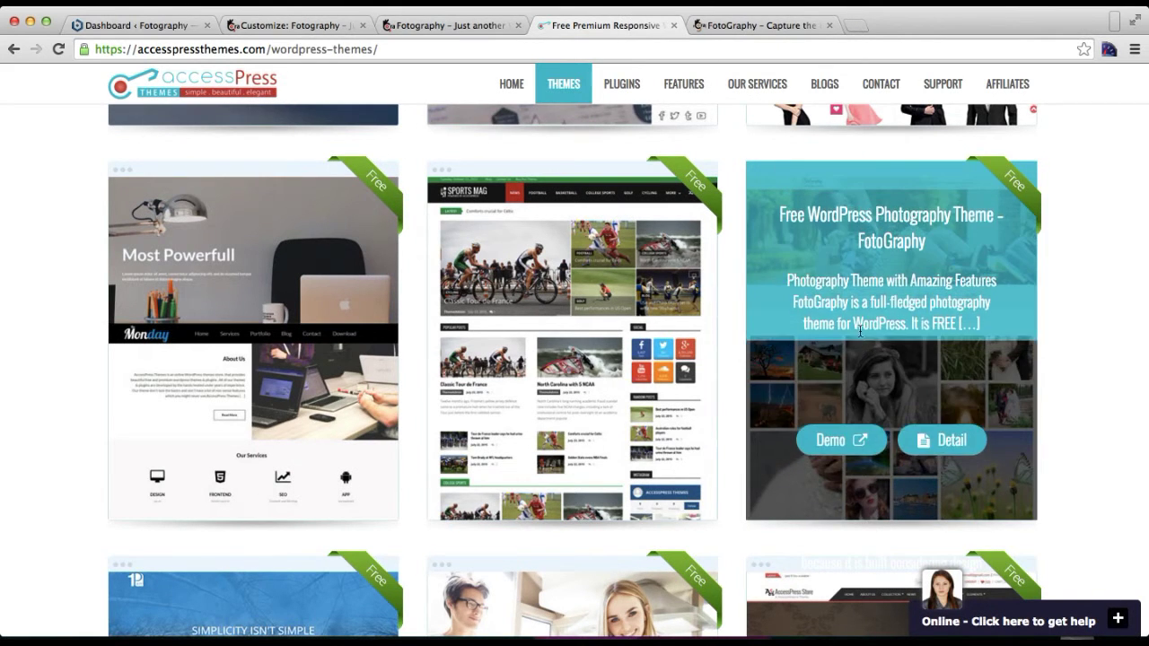
click(935, 443)
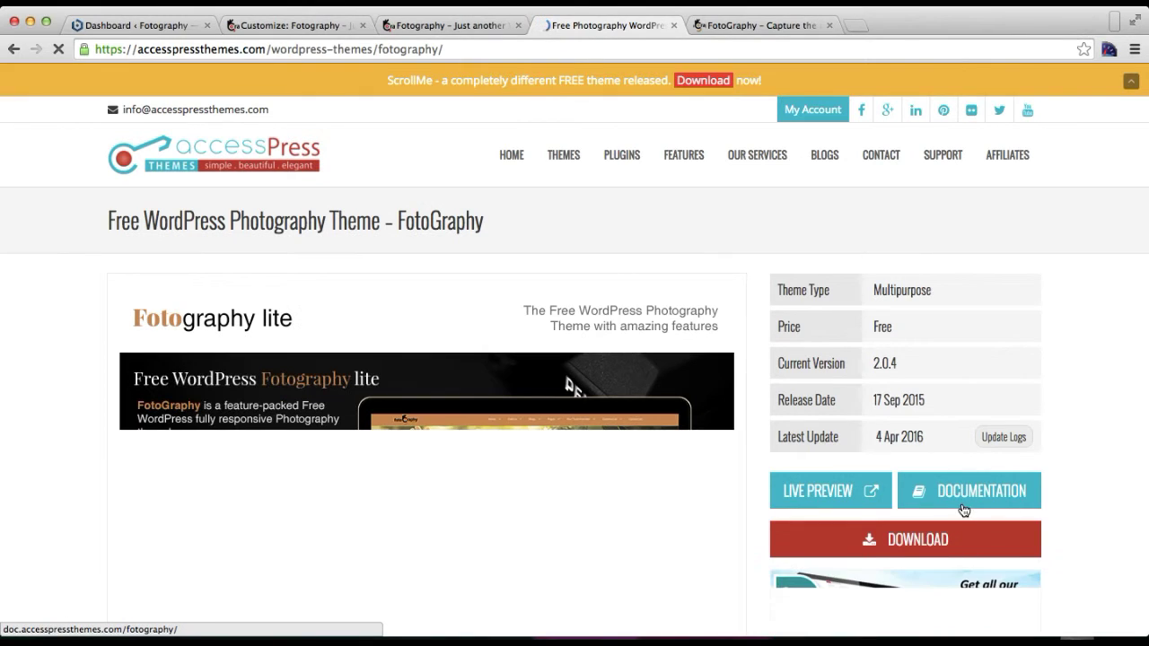
right_click(962, 510)
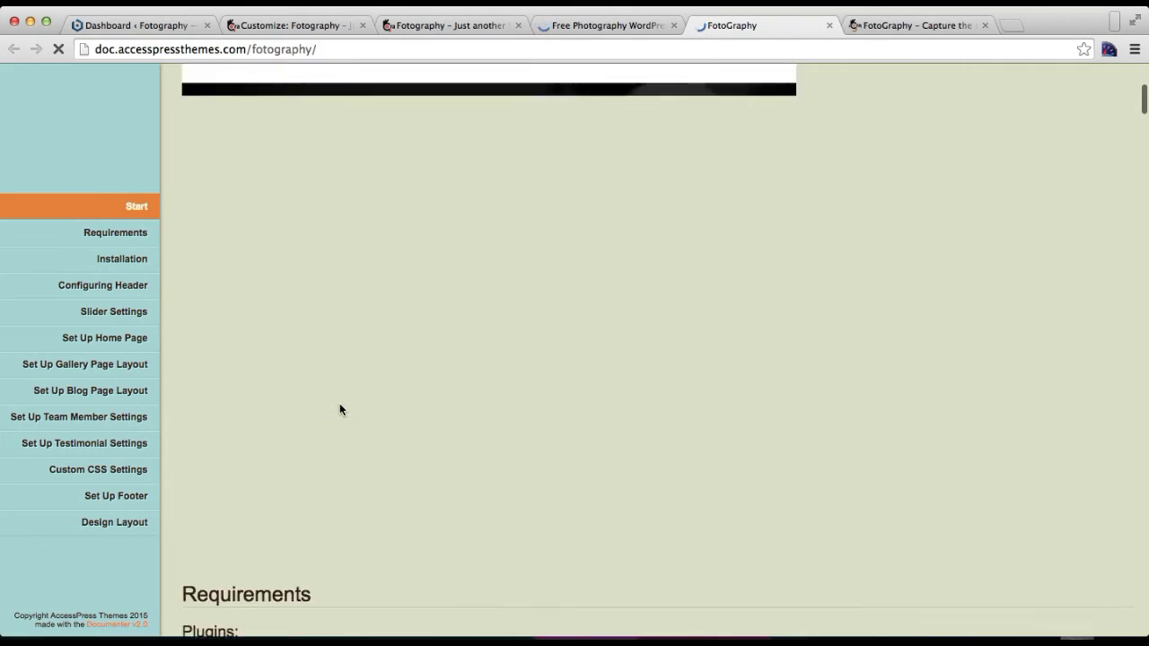
scroll(337, 411, down, 7)
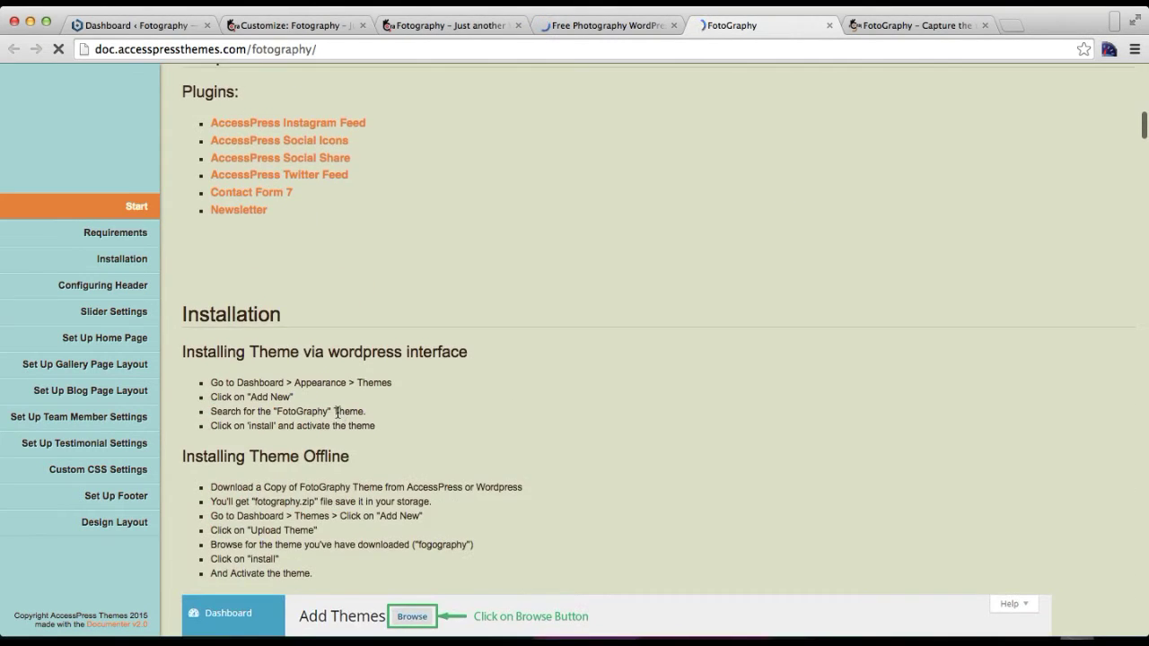